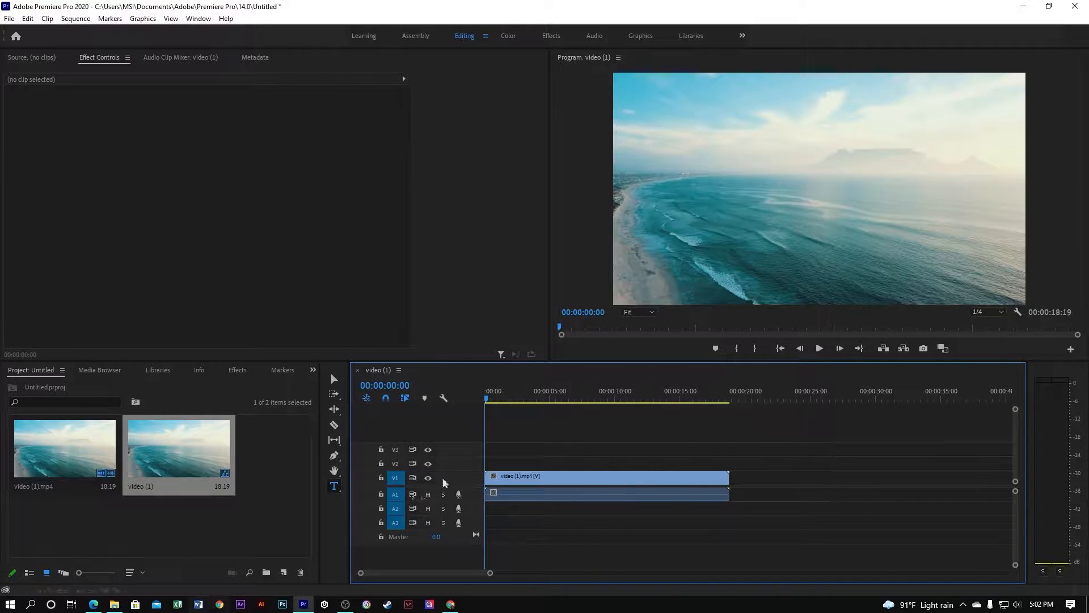
# - Add a text layer reading "beach" over the ocean video at 00:00:01:18
pyautogui.press('space')
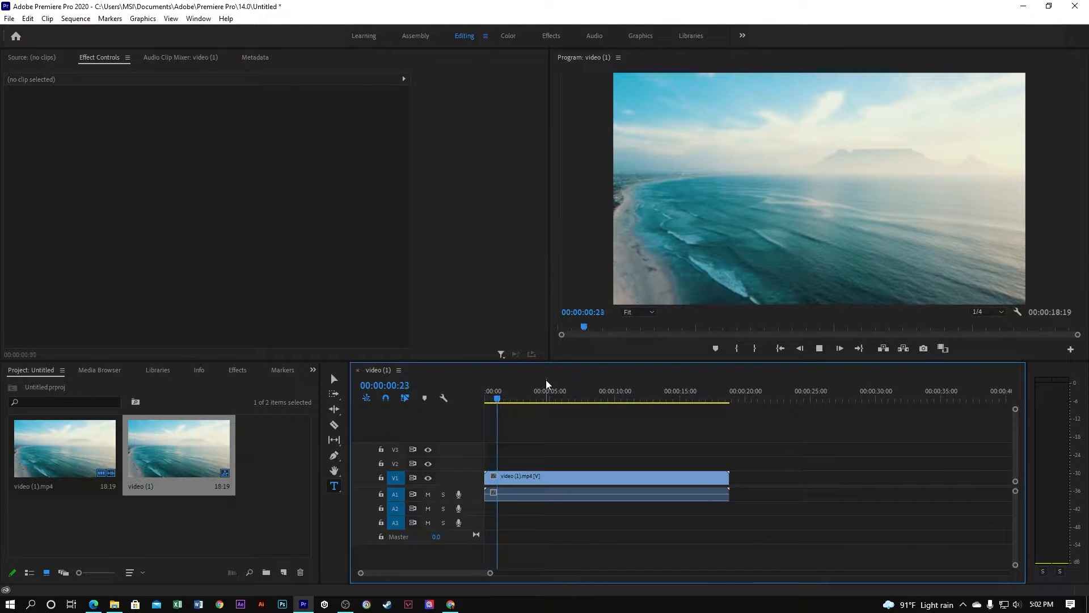
pyautogui.press('space')
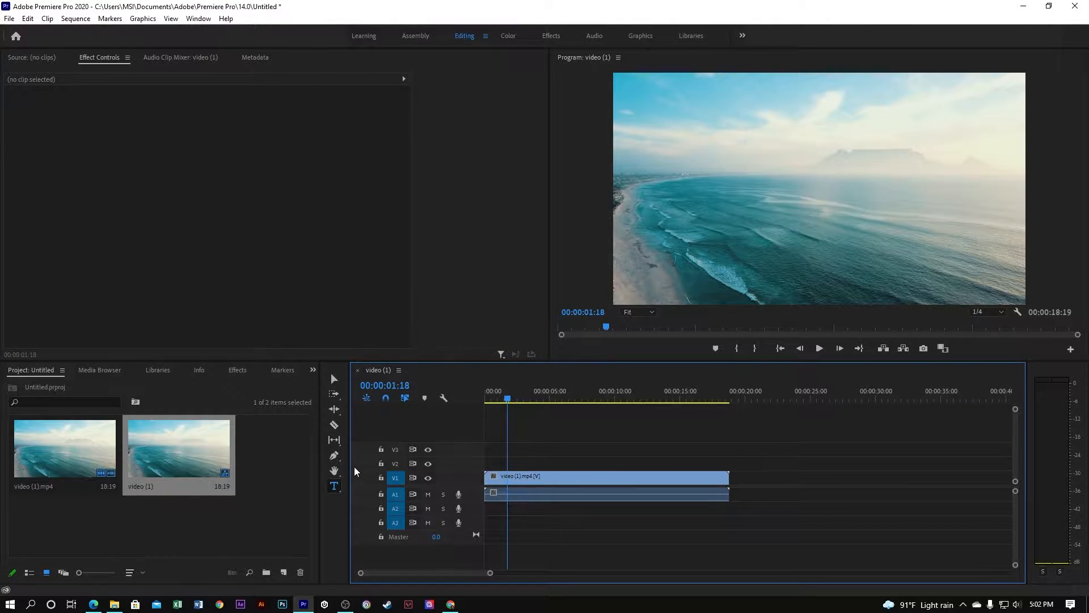
pyautogui.click(336, 487)
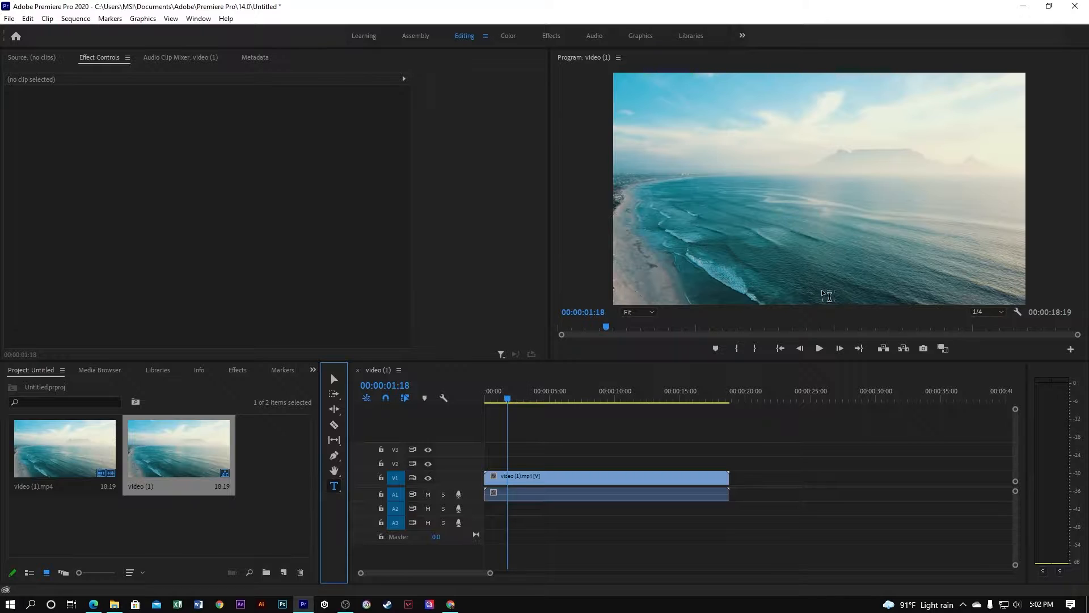
pyautogui.click(744, 200)
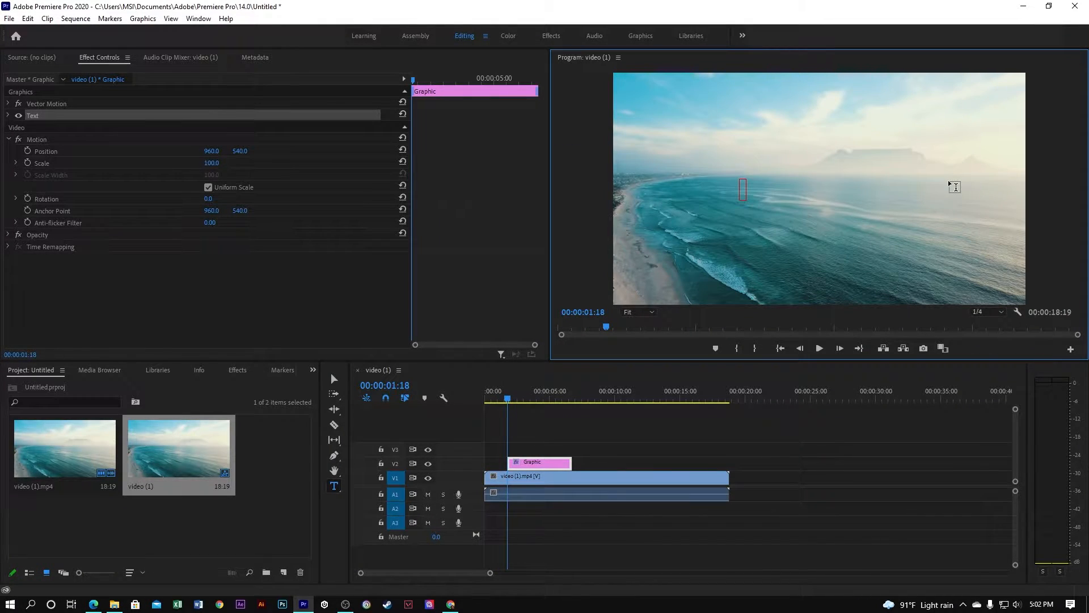
pyautogui.write('Jasi')
pyautogui.write('beach')
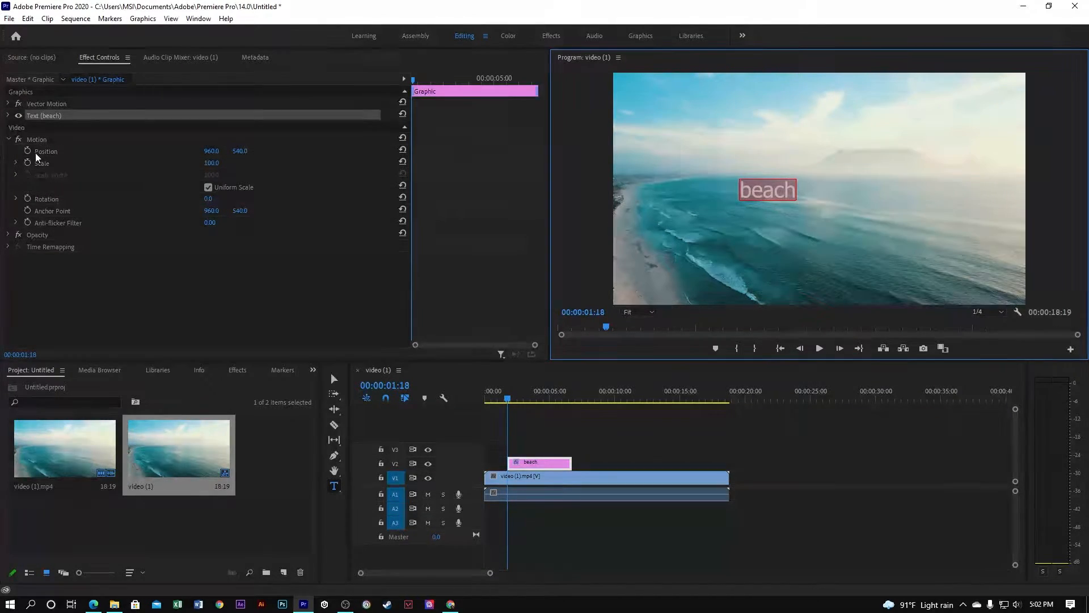
# - Change the font of the "beach" text to Karstar Free
pyautogui.click(11, 115)
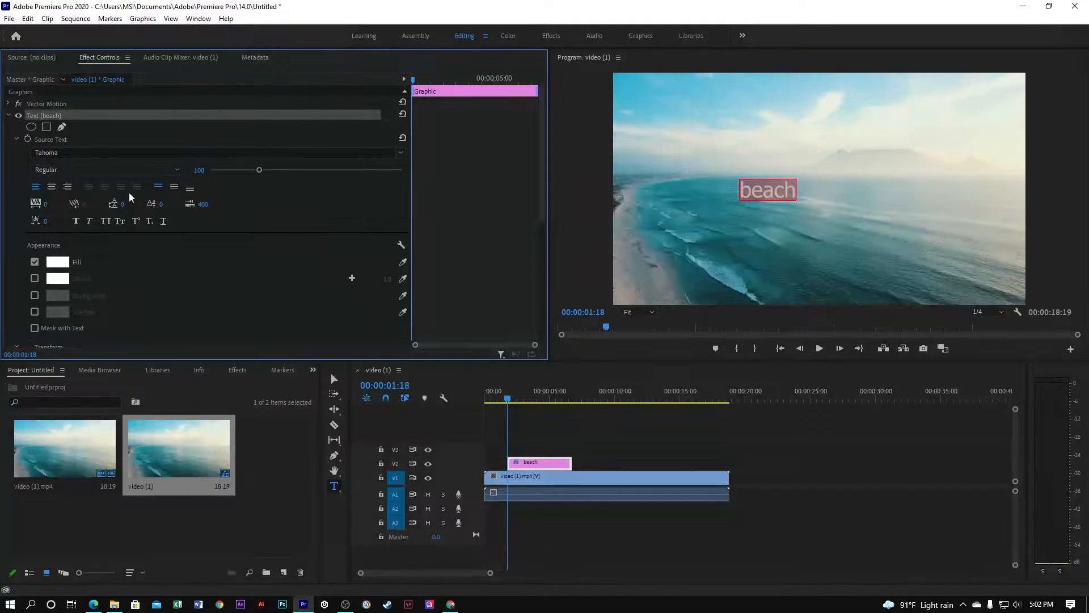
pyautogui.click(400, 153)
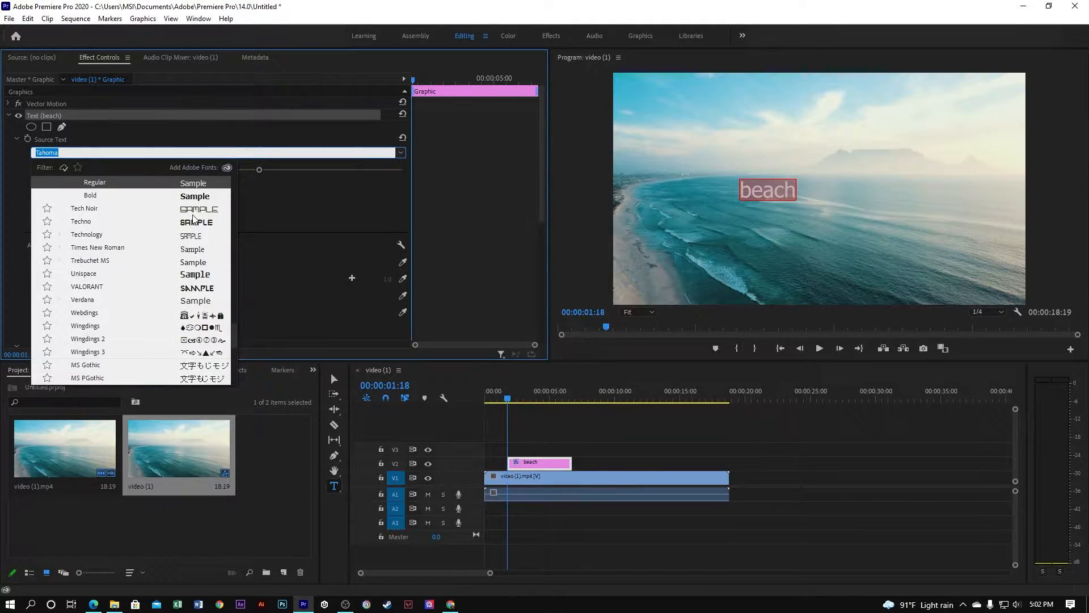
pyautogui.scroll(4, 147, 262)
pyautogui.scroll(15, 147, 261)
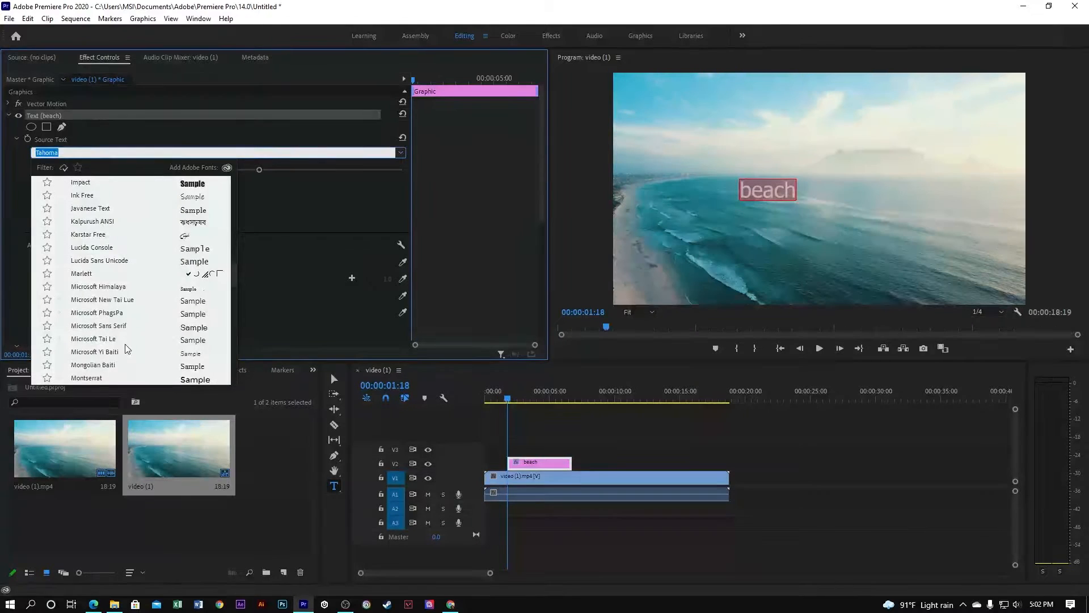
pyautogui.click(131, 273)
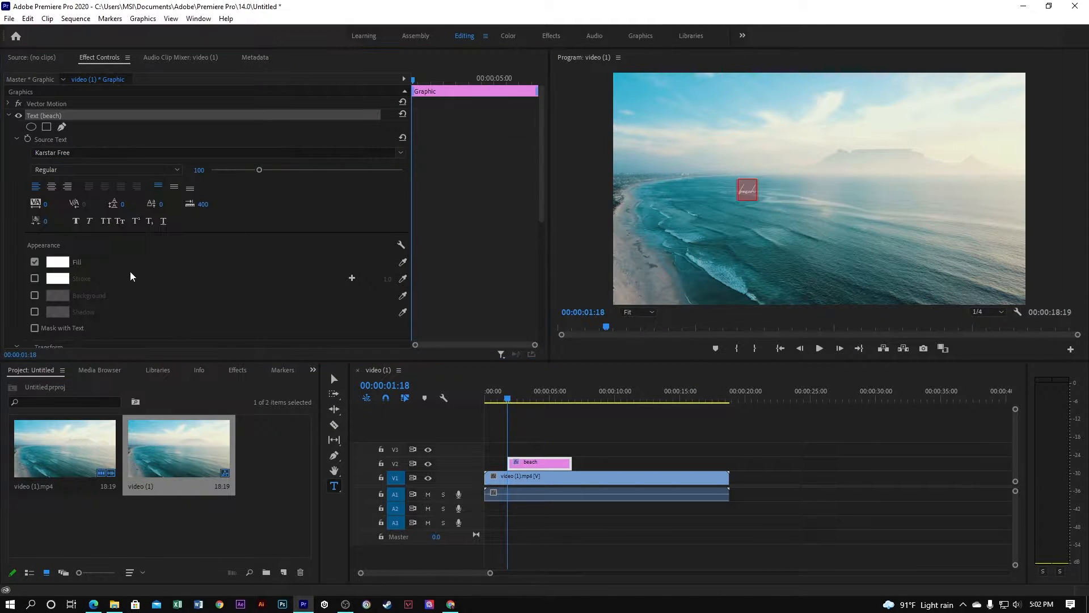
# - Capitalize the first letter so the title reads "Beach" and set its font size to 622
pyautogui.click(746, 190)
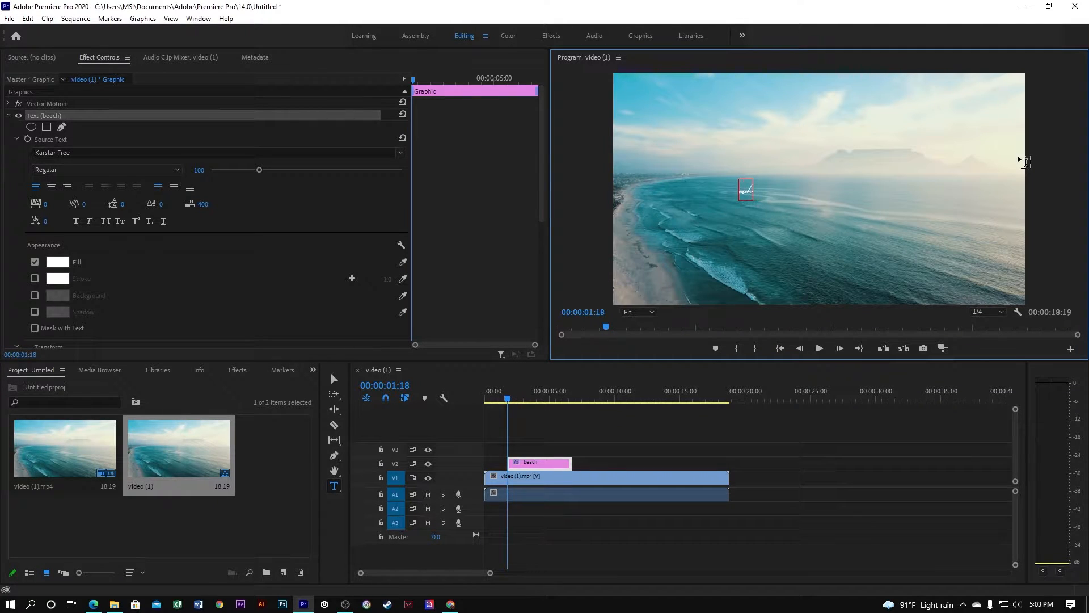
pyautogui.write('B')
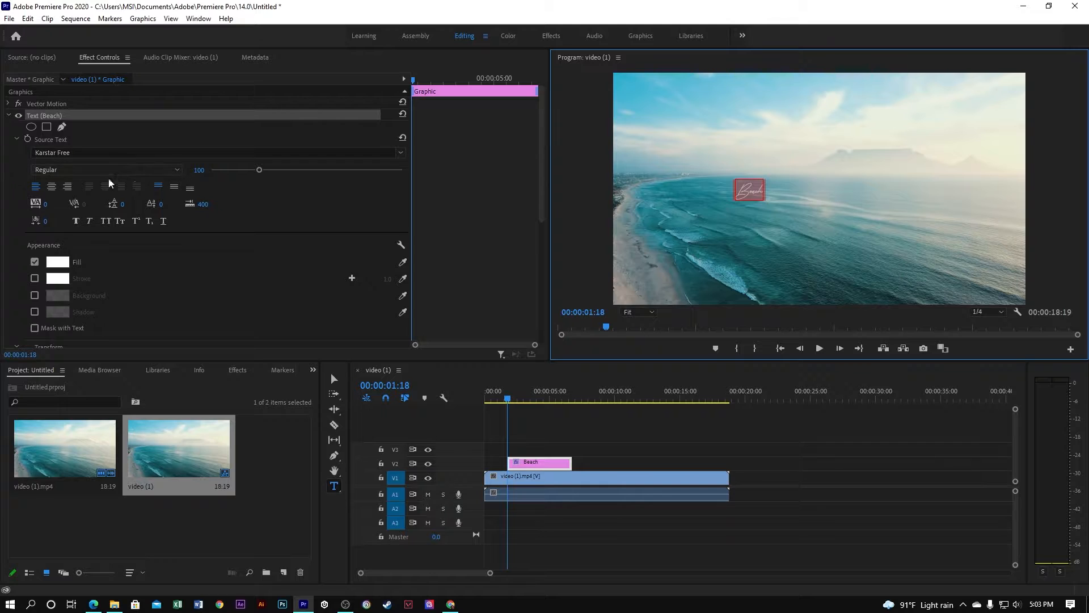
pyautogui.moveTo(198, 170); pyautogui.dragTo(421, 171)
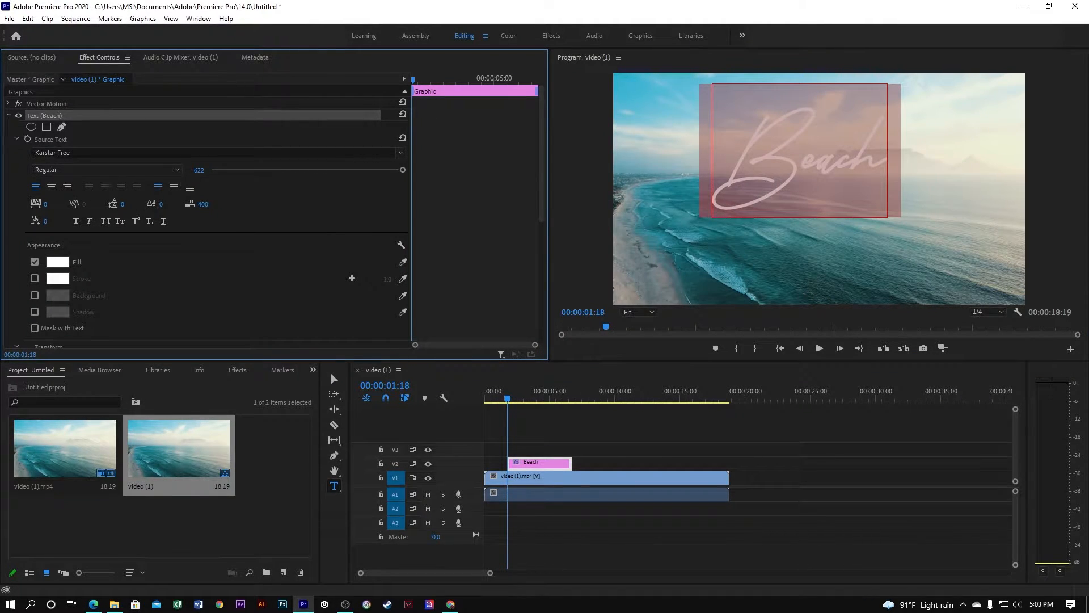
pyautogui.click(723, 83)
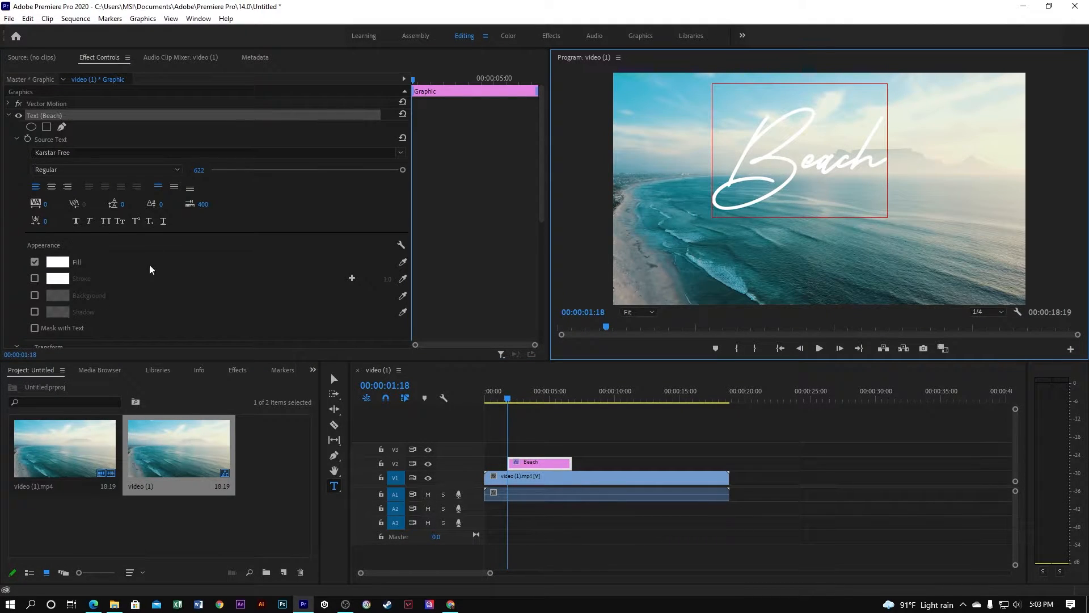
# - Set the title's Vector Motion vertical position to 736 and center the text vertically and horizontally in the frame
pyautogui.click(8, 103)
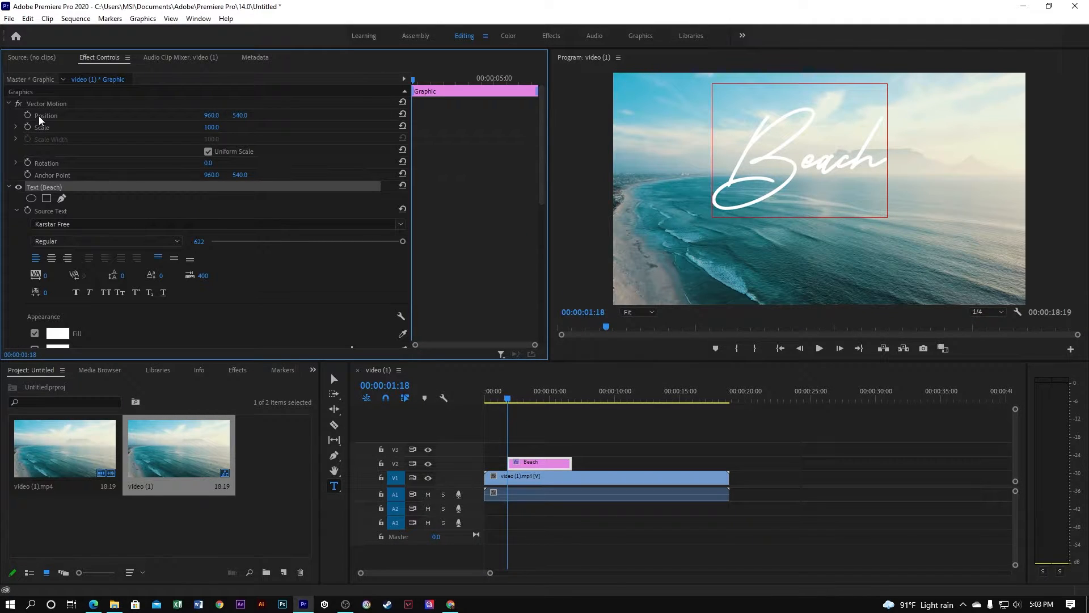
pyautogui.moveTo(239, 116); pyautogui.dragTo(350, 115)
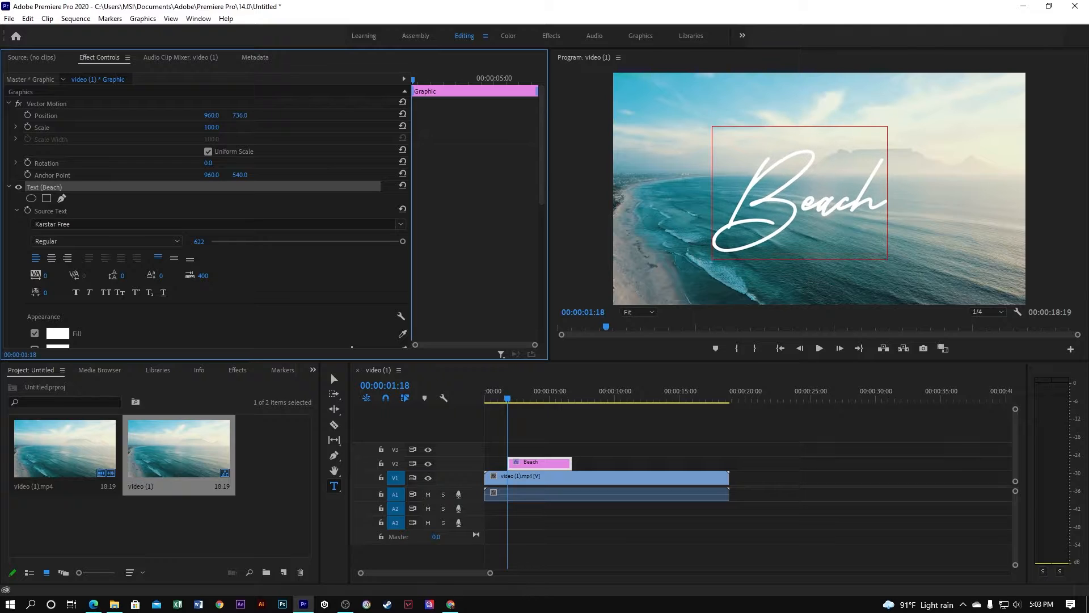
pyautogui.click(639, 37)
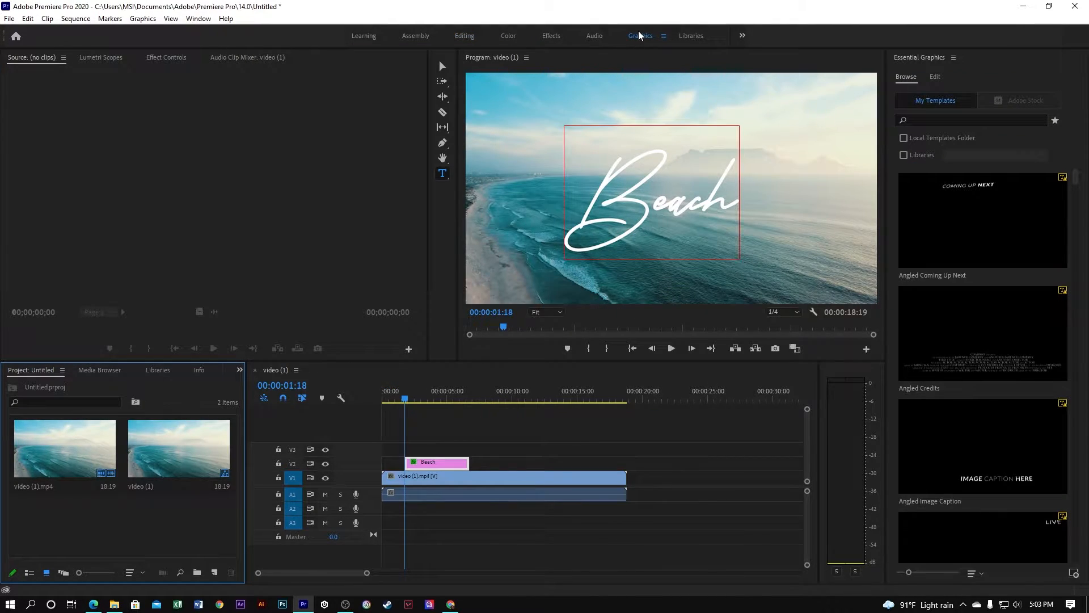
pyautogui.click(935, 77)
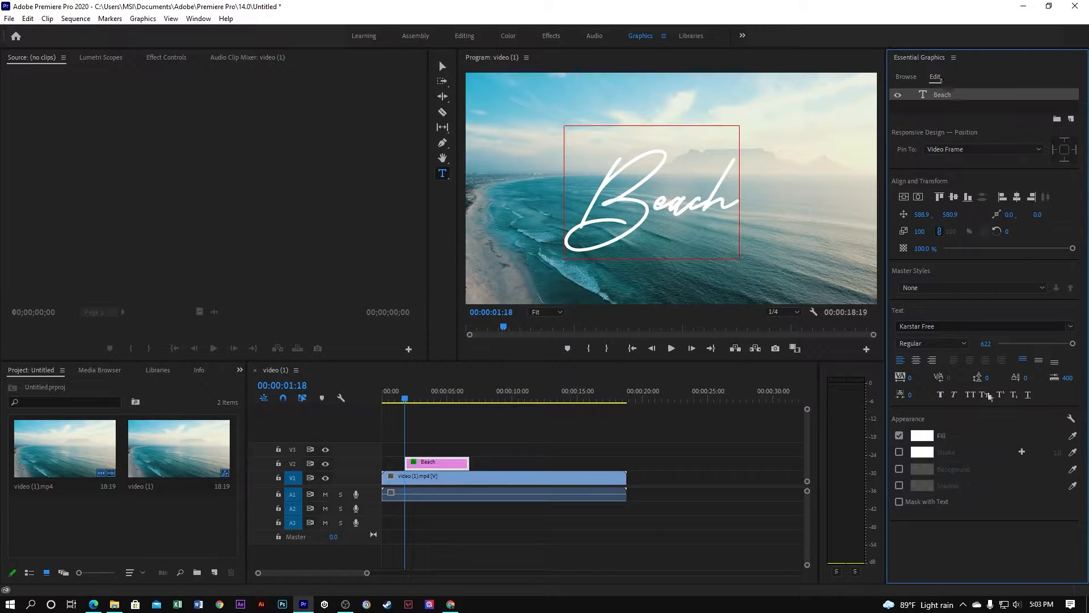
pyautogui.click(954, 197)
pyautogui.click(1017, 197)
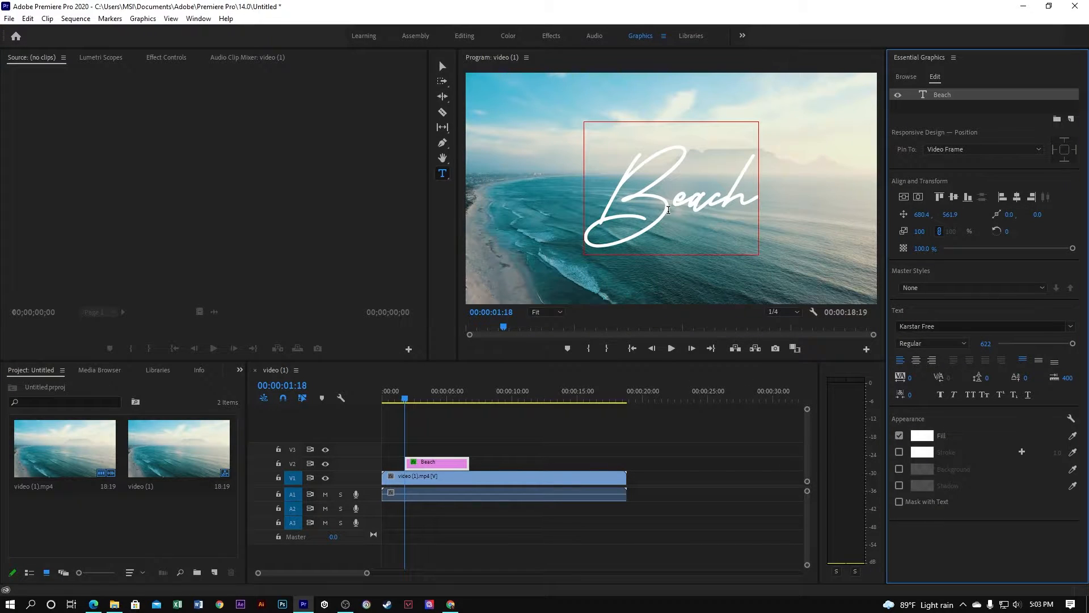
# - Extend the Beach title clip at both ends to span the full length of the video clip
pyautogui.moveTo(404, 462); pyautogui.dragTo(383, 461)
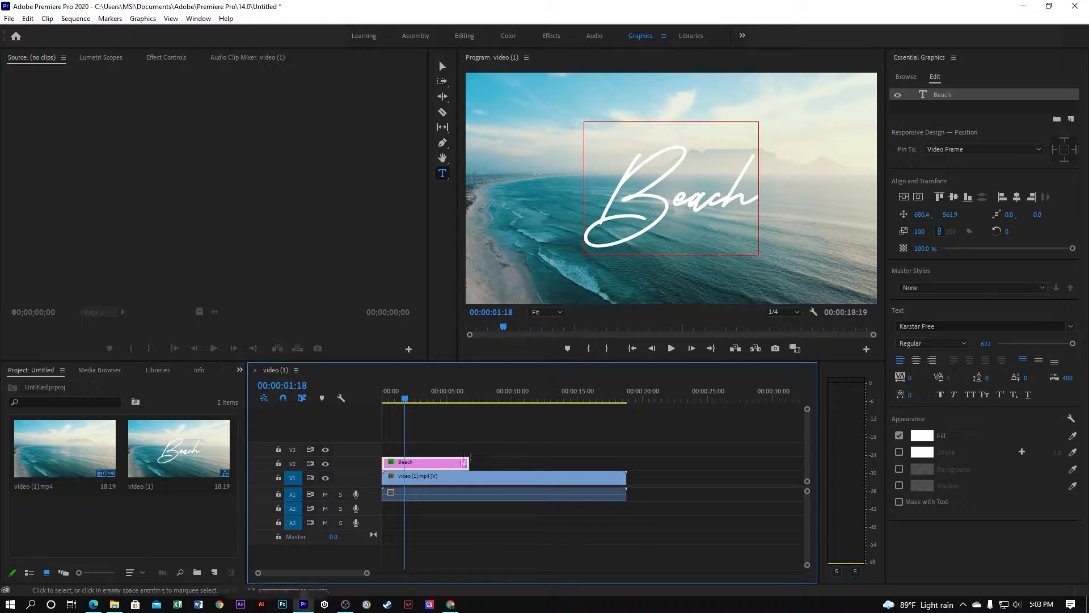
pyautogui.moveTo(465, 462); pyautogui.dragTo(627, 461)
# - Set the video clip's speed to 150% and trim the end of the Beach title clip to match it
pyautogui.moveTo(676, 506); pyautogui.dragTo(459, 489)
pyautogui.rightClick(465, 489)
pyautogui.click(443, 502)
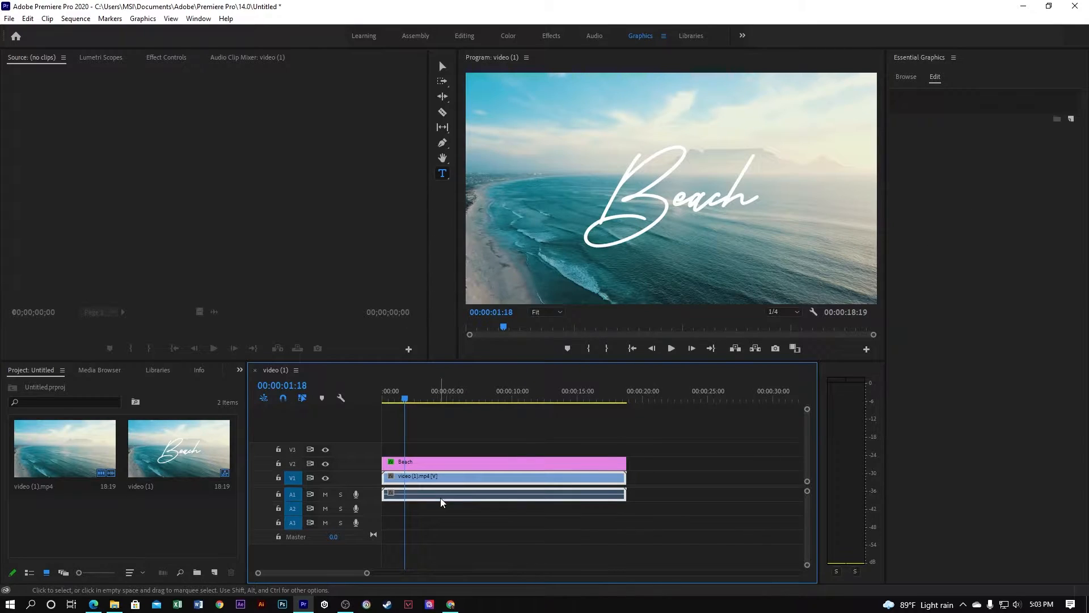
pyautogui.rightClick(442, 502)
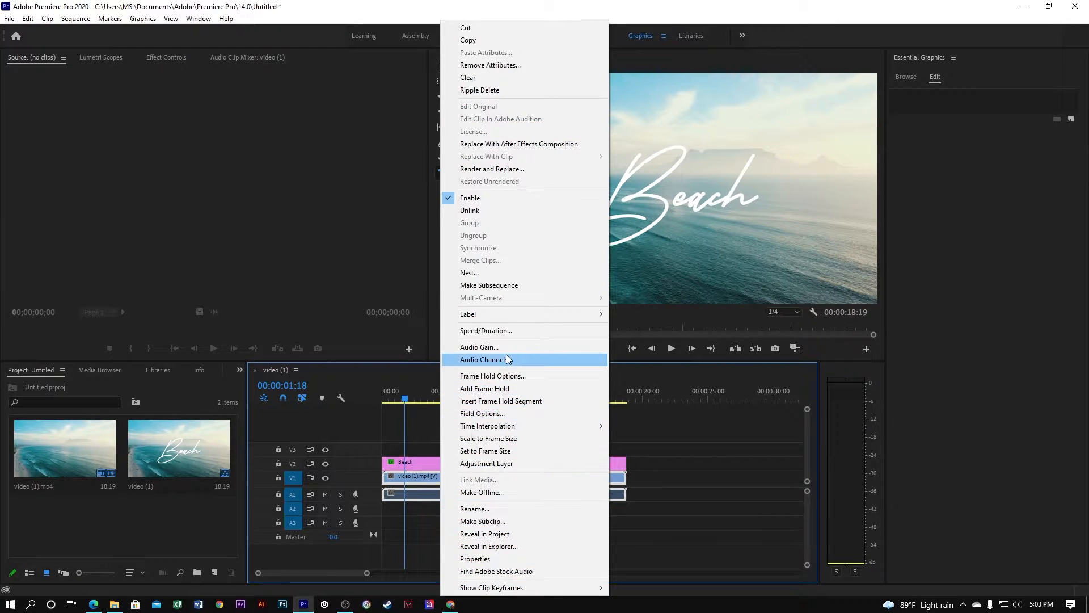
pyautogui.click(504, 331)
pyautogui.write('150')
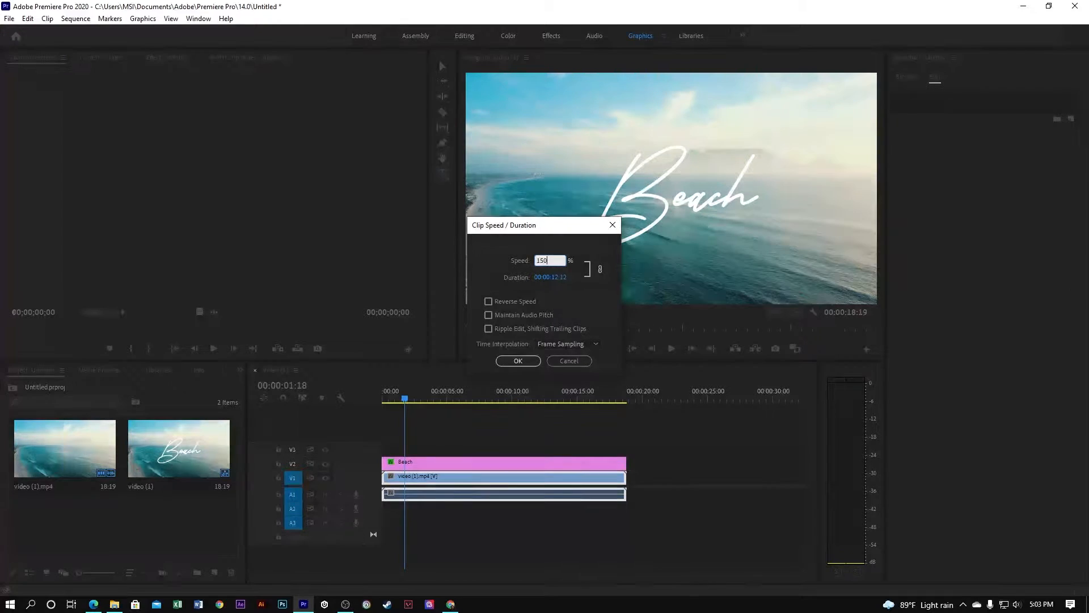
pyautogui.press('Return')
pyautogui.moveTo(622, 465); pyautogui.dragTo(540, 467)
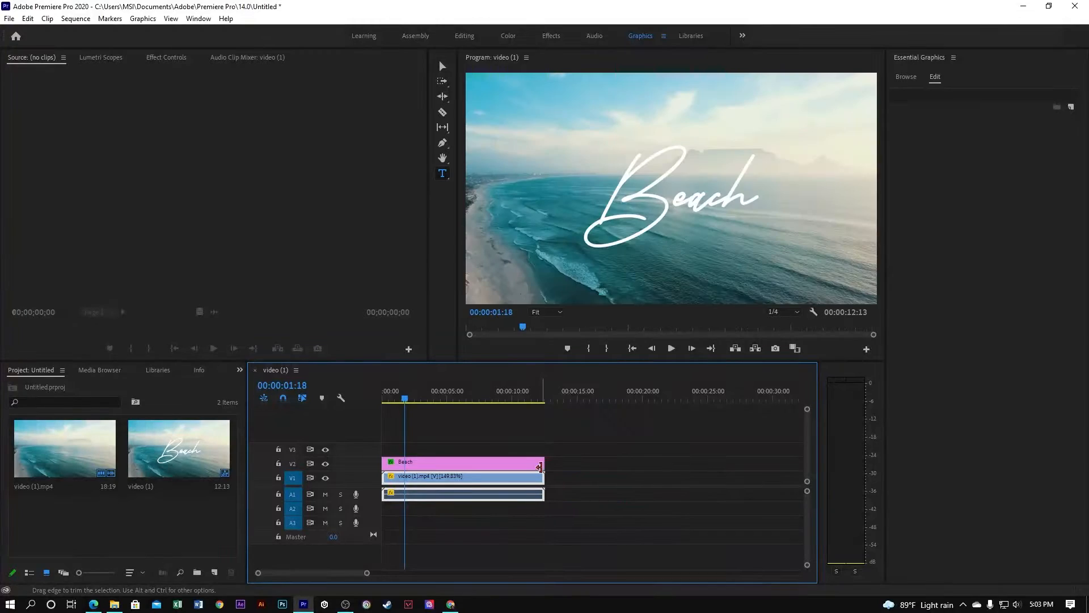
# - Play the sequence from the beginning to check the sped-up video with its title
pyautogui.click(386, 394)
pyautogui.press('space')
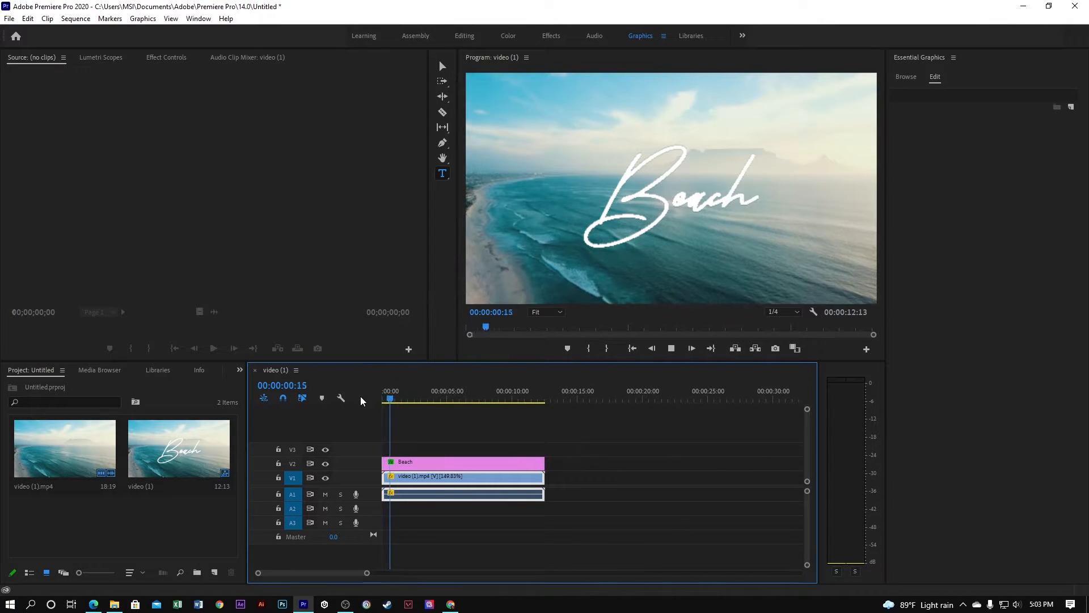
pyautogui.press('space')
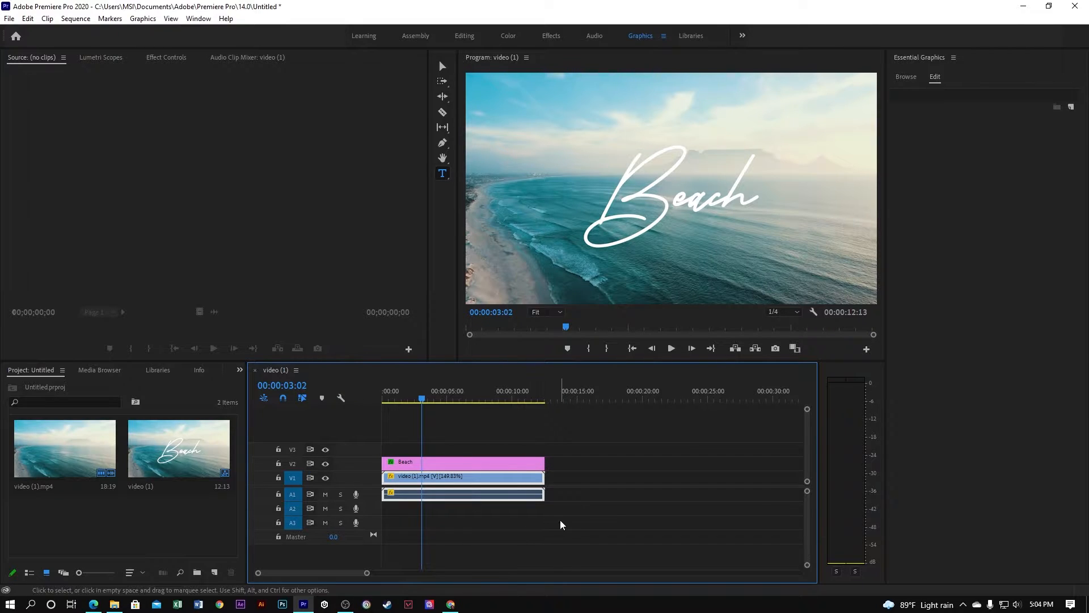
# - Move the Beach title clip up to track V3, leaving V2 empty above the video
pyautogui.moveTo(487, 463); pyautogui.dragTo(486, 453)
pyautogui.click(469, 464)
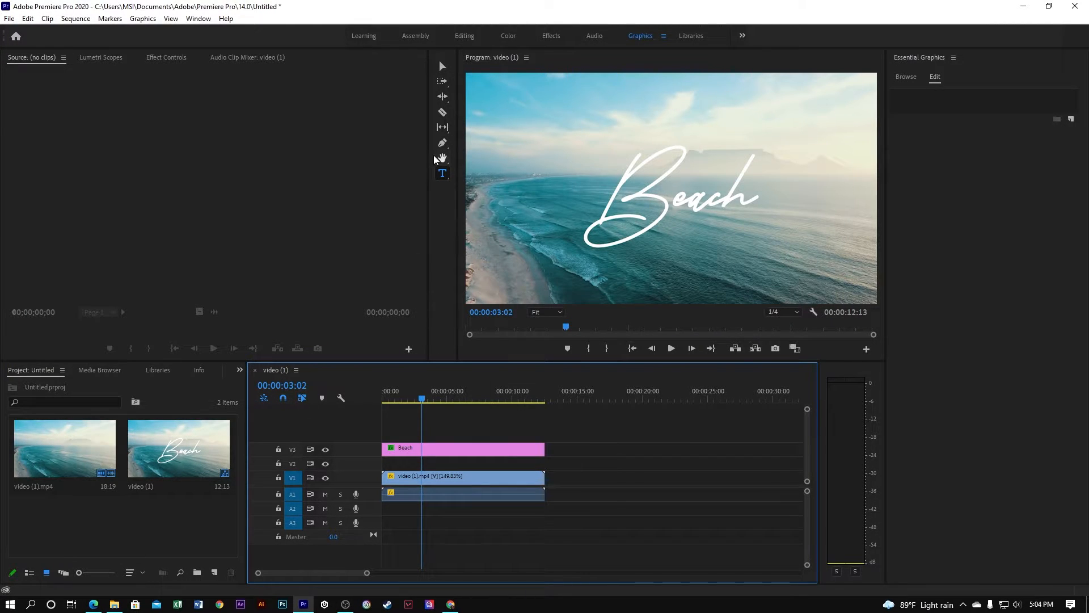
# - Draw a rectangle over nearly the whole frame with the Rectangle Tool and center it vertically and horizontally
pyautogui.click(443, 142)
pyautogui.click(442, 173)
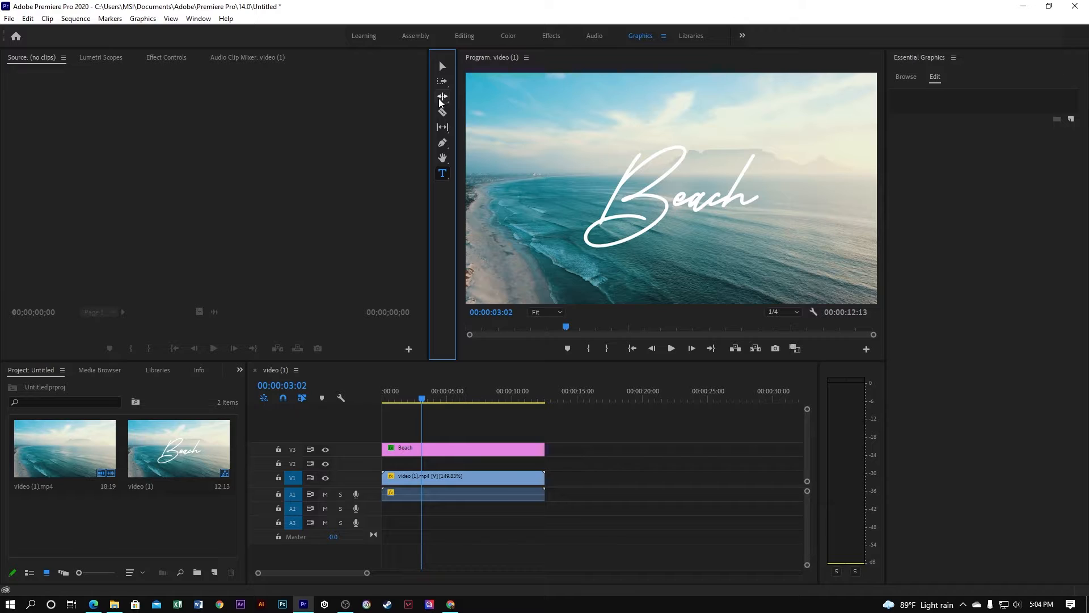
pyautogui.click(443, 143)
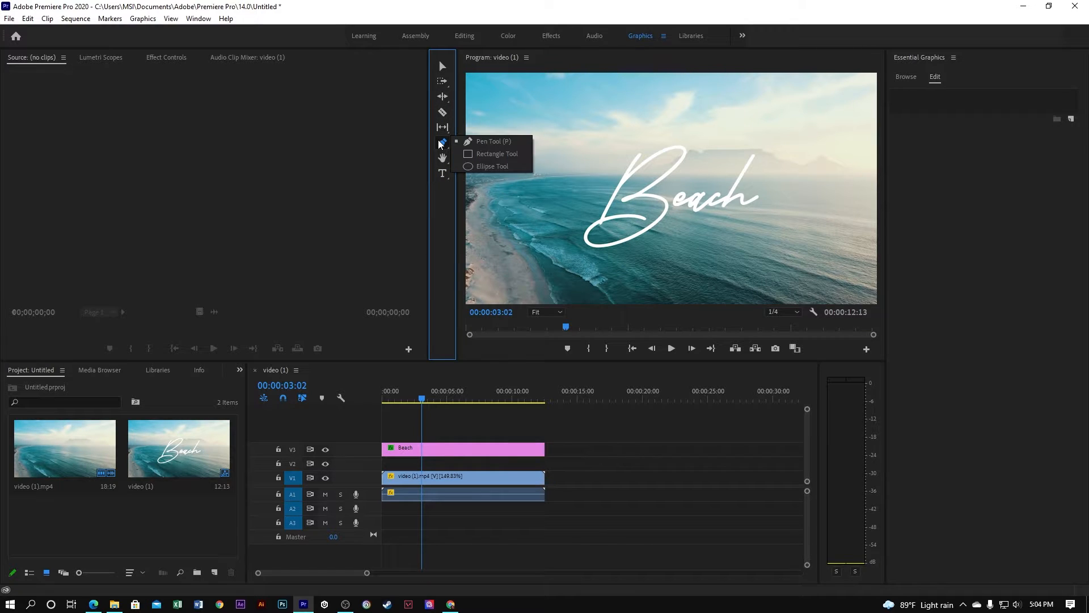
pyautogui.click(488, 154)
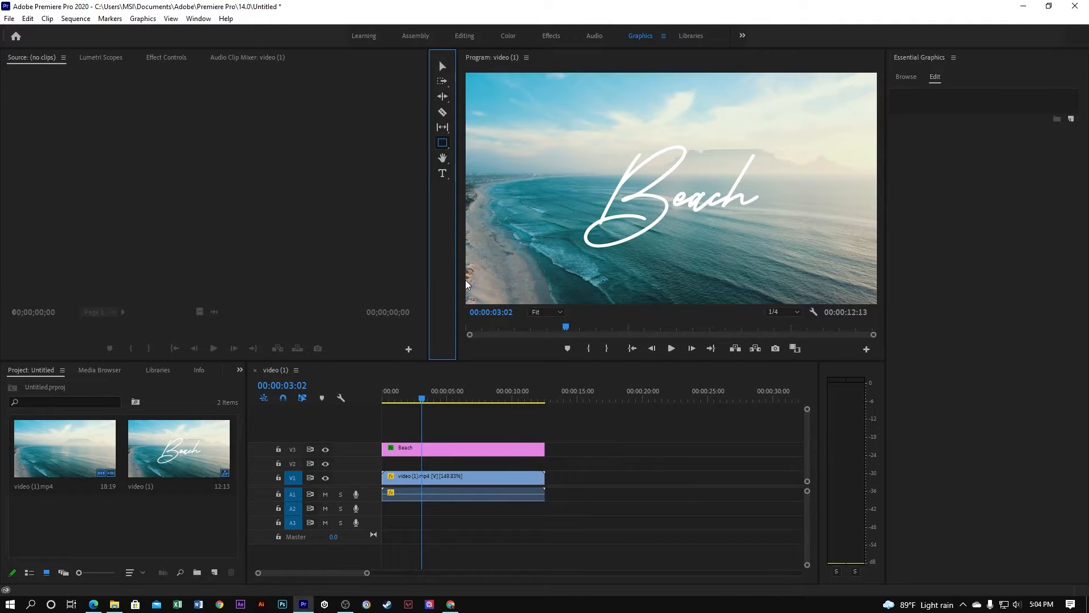
pyautogui.moveTo(472, 295)
pyautogui.mouseDown()
pyautogui.moveTo(607, 205)
pyautogui.moveTo(931, 27)
pyautogui.mouseUp()
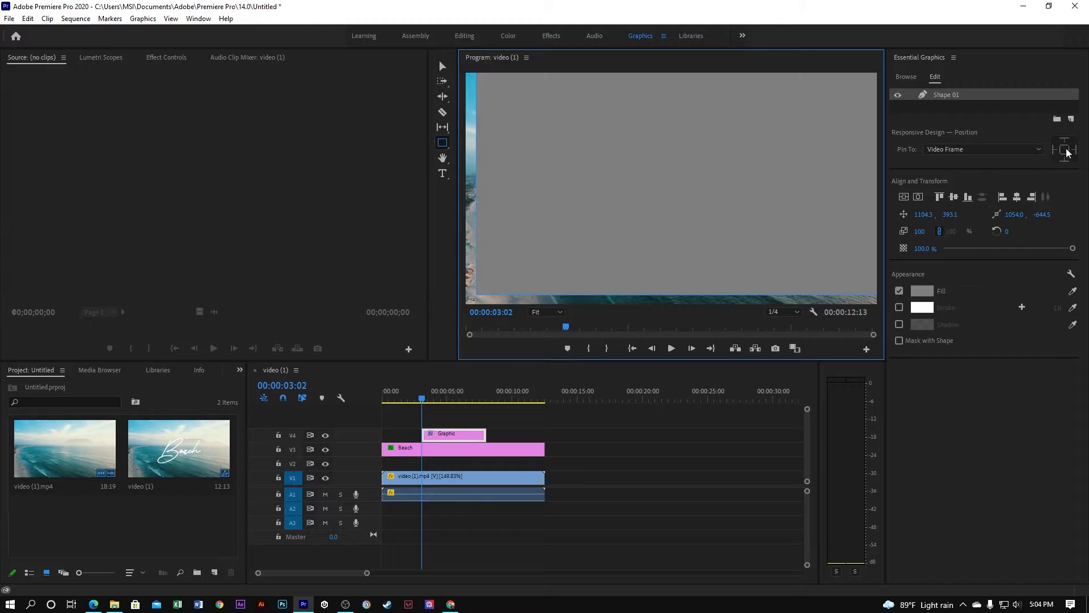
pyautogui.click(954, 197)
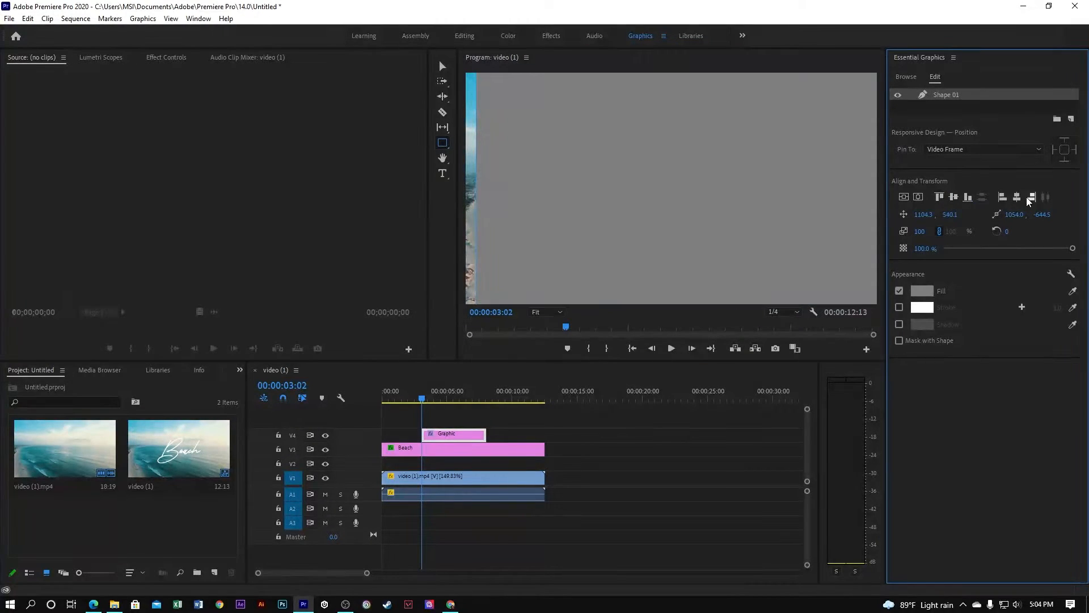
pyautogui.click(1016, 196)
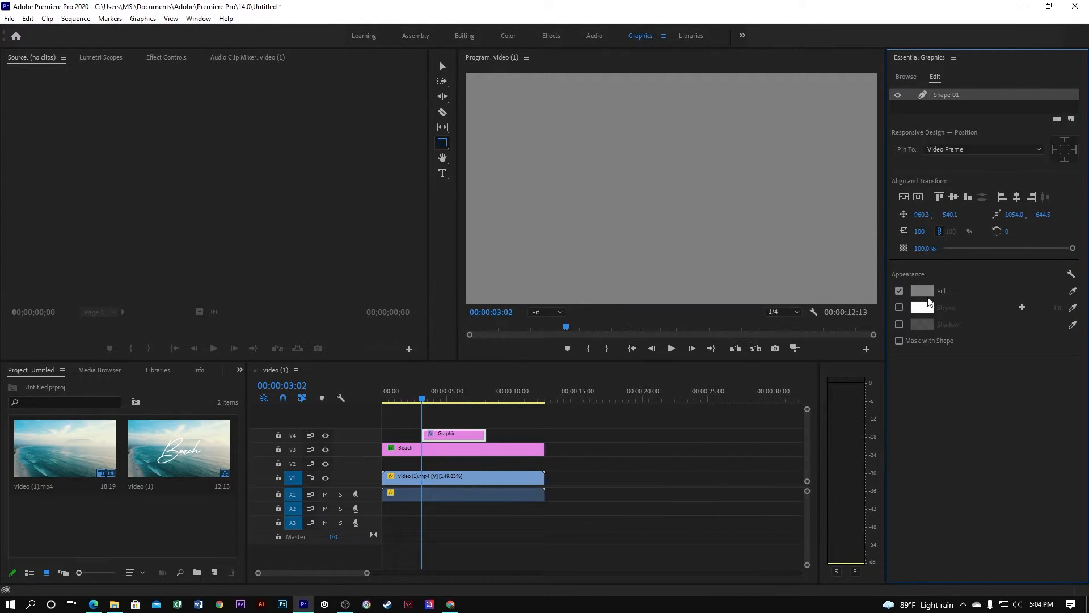
# - Change the rectangle's fill color to black (000000)
pyautogui.click(922, 290)
pyautogui.moveTo(418, 333); pyautogui.dragTo(418, 261)
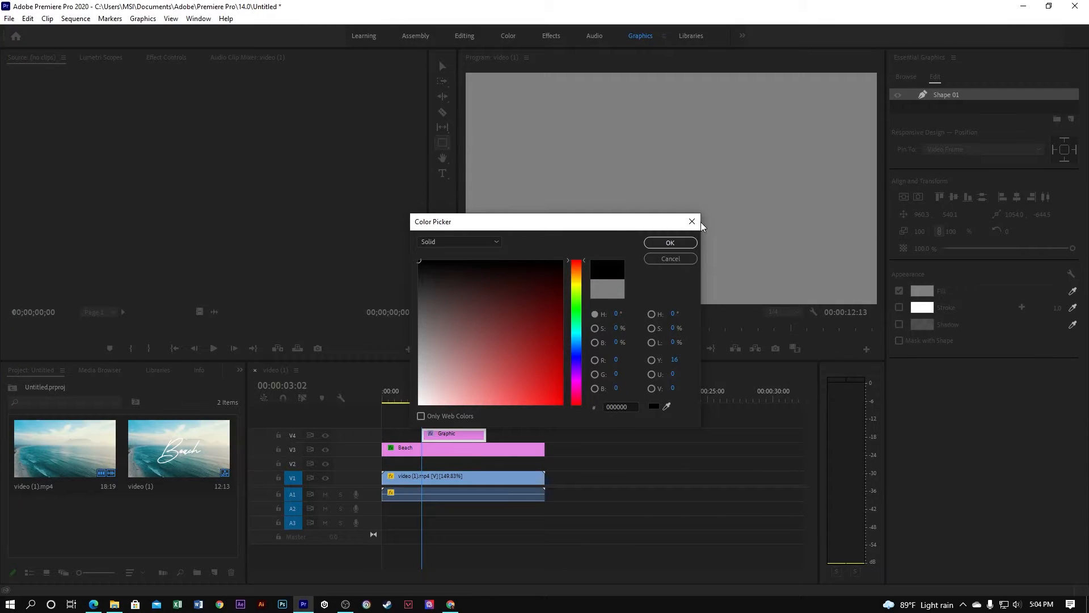
pyautogui.click(676, 243)
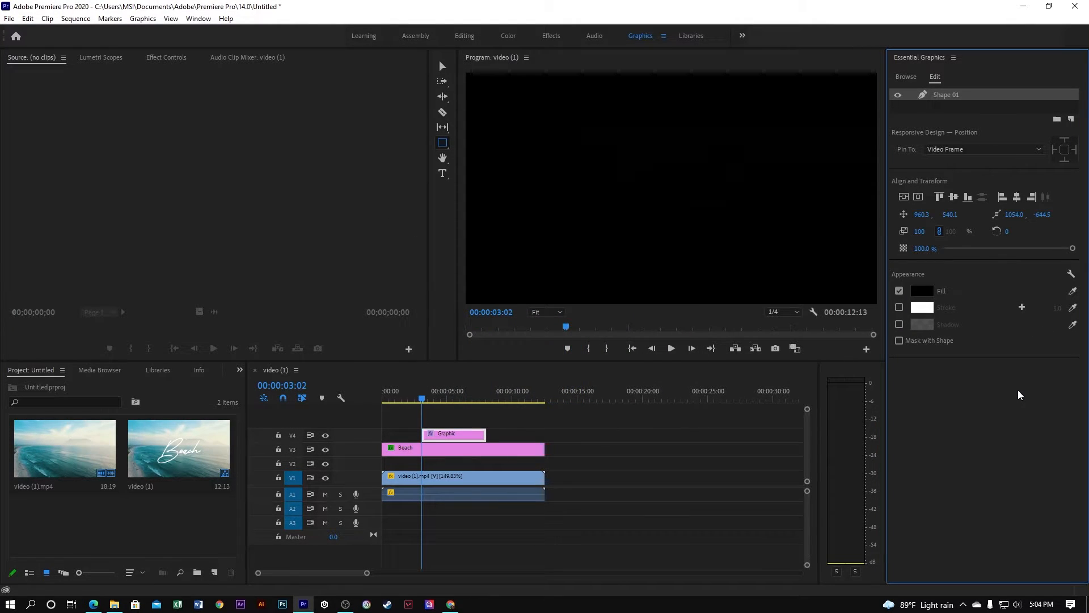
# - Lower the rectangle's opacity to 77% and place its clip on V2 beneath the Beach title, spanning the video's full length
pyautogui.moveTo(922, 248); pyautogui.dragTo(908, 247)
pyautogui.moveTo(451, 433); pyautogui.dragTo(544, 461)
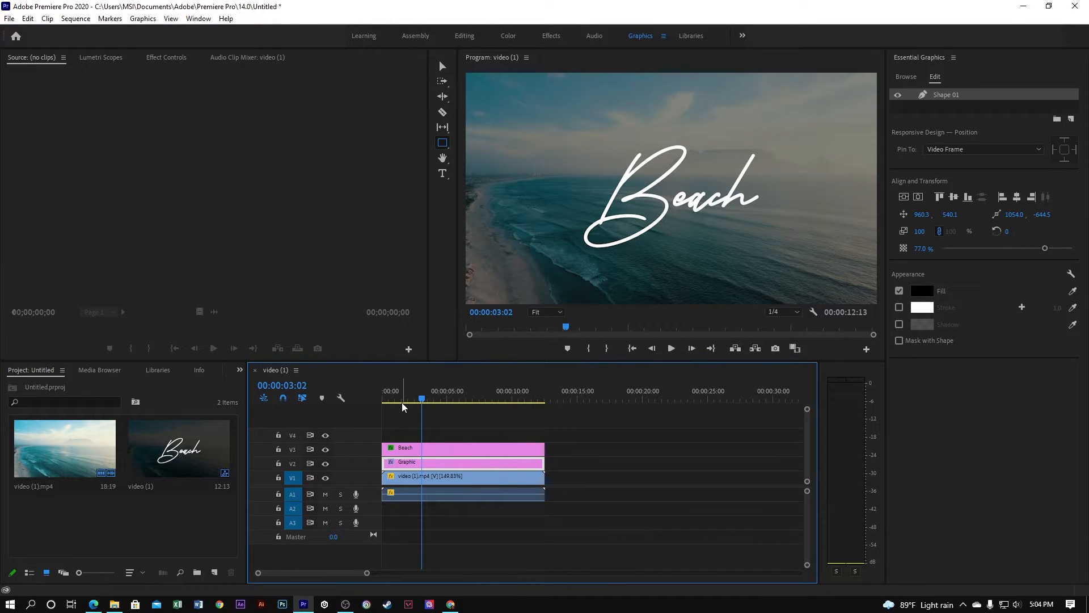
# - Set the program preview's playback resolution to Full and play the sequence from its start
pyautogui.press('Home')
pyautogui.press('space')
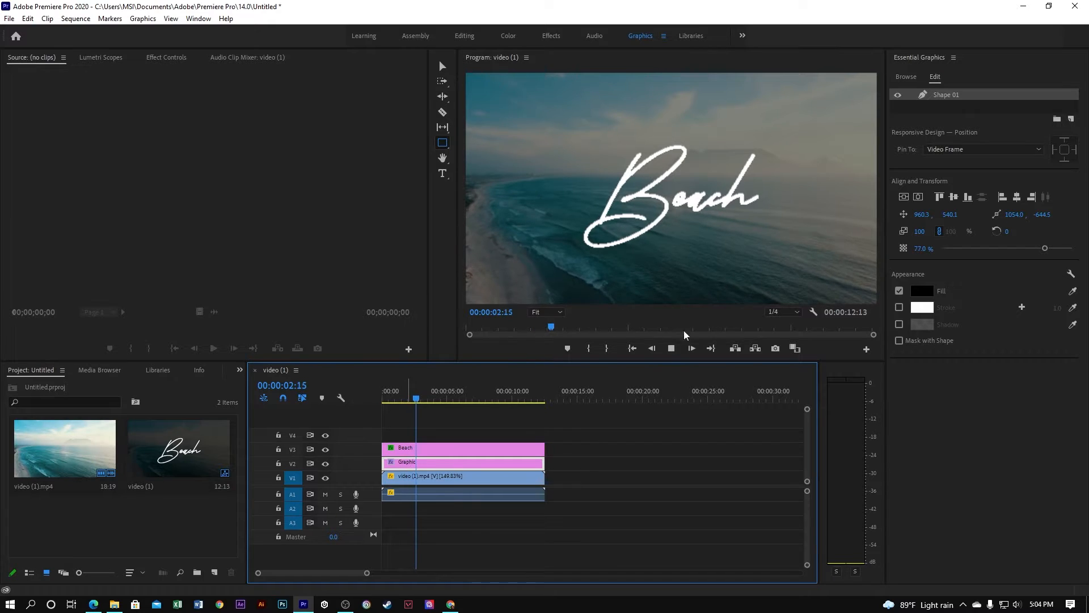
pyautogui.click(781, 333)
pyautogui.click(269, 416)
pyautogui.press('Home')
pyautogui.press('space')
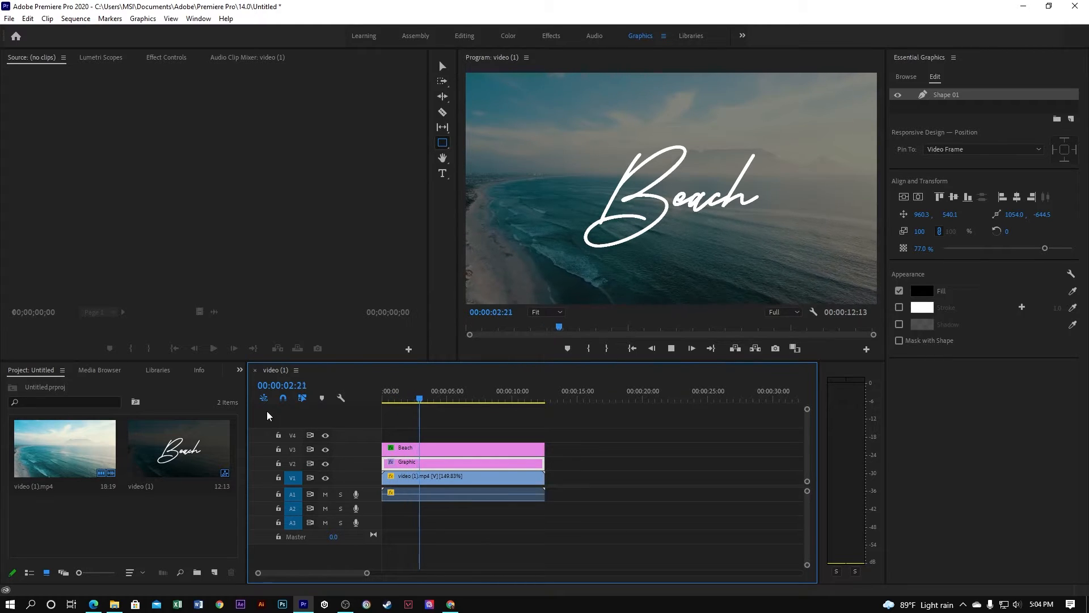
pyautogui.press('space')
pyautogui.press('Home')
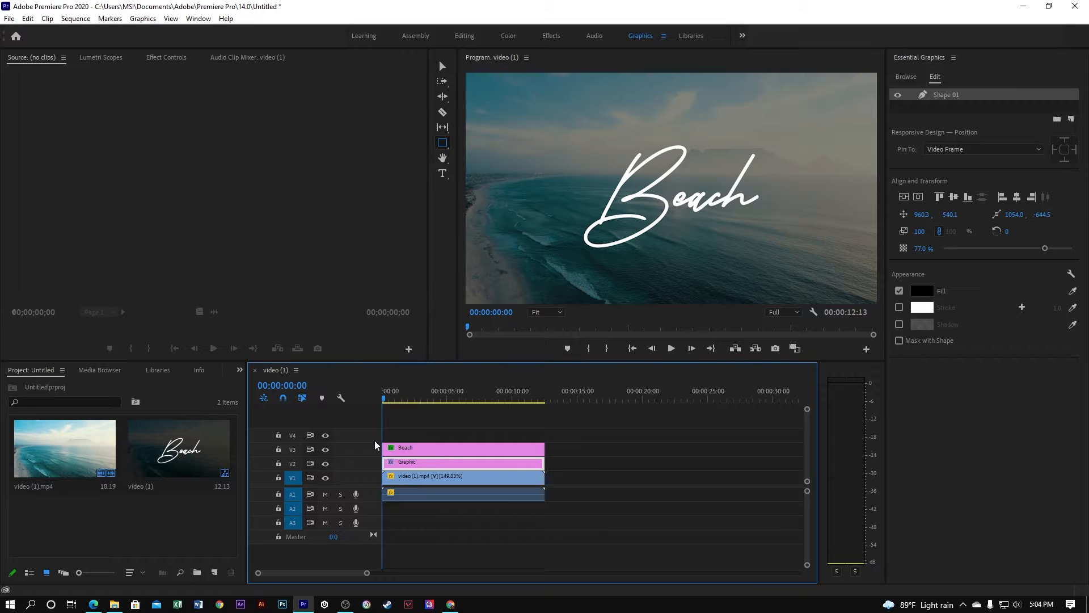
# - Select the Beach title clip on V3 and show its properties in Effect Controls
pyautogui.click(391, 447)
pyautogui.click(384, 447)
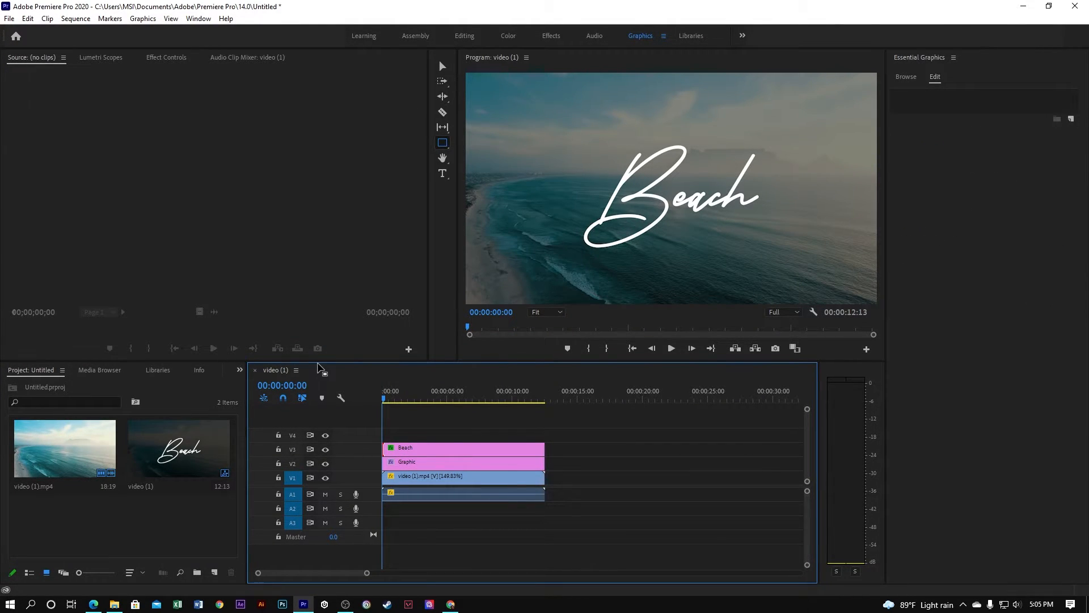
pyautogui.click(157, 58)
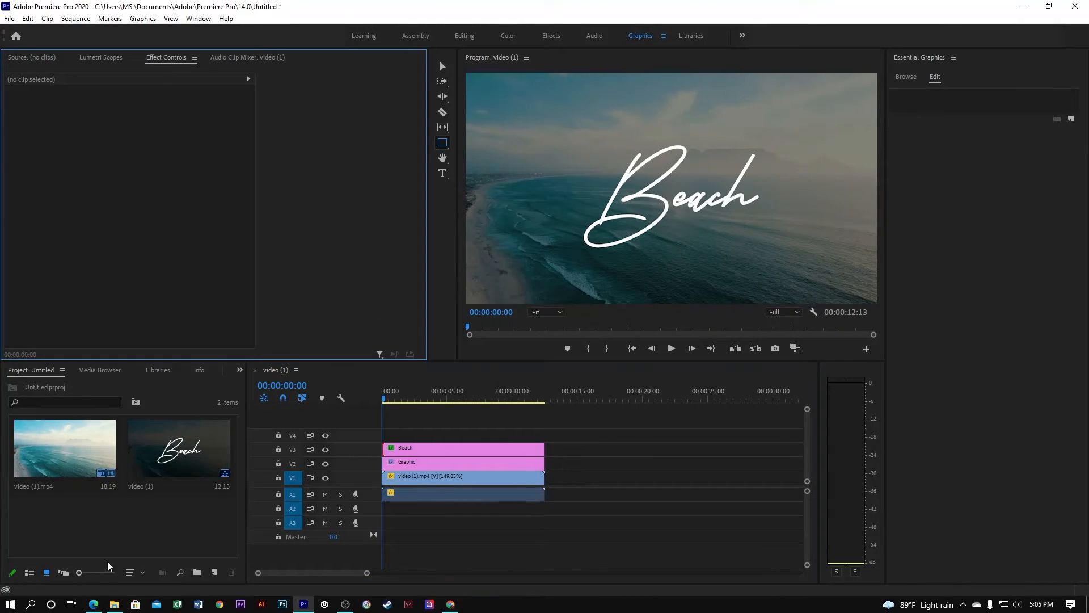
pyautogui.click(116, 62)
pyautogui.click(179, 58)
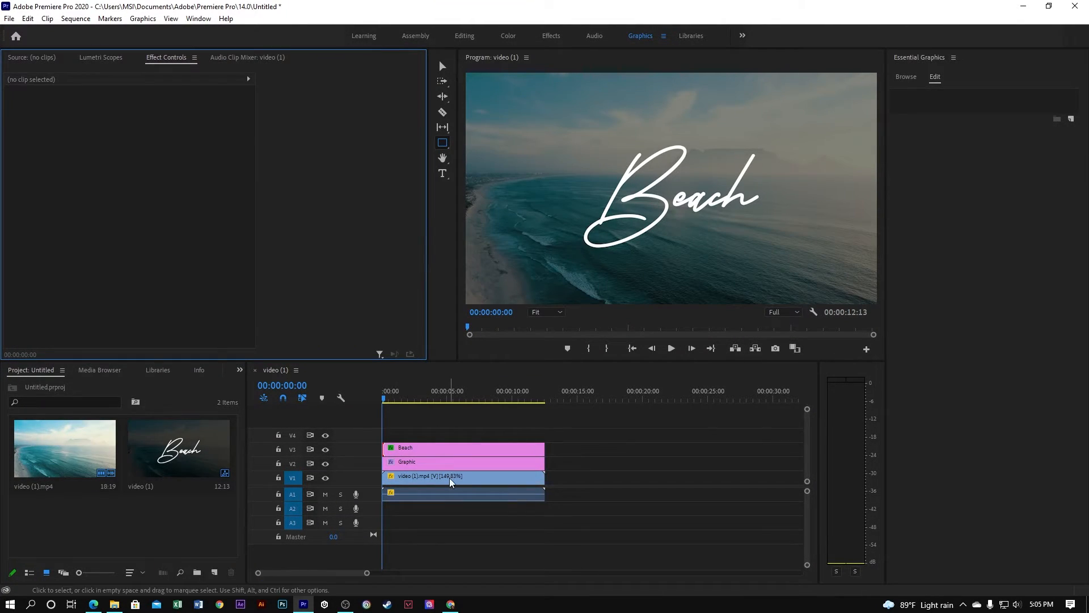
pyautogui.click(419, 449)
pyautogui.scroll(3, 31, 216)
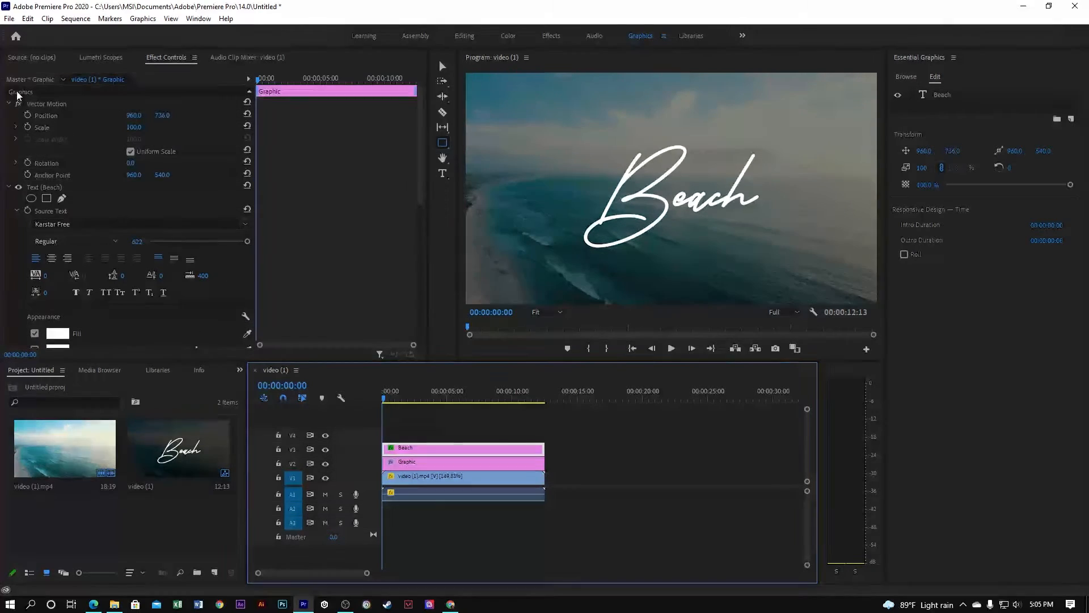
# - Enable Opacity keyframing on the Beach title and set it to 0% at the clip's start
pyautogui.click(10, 187)
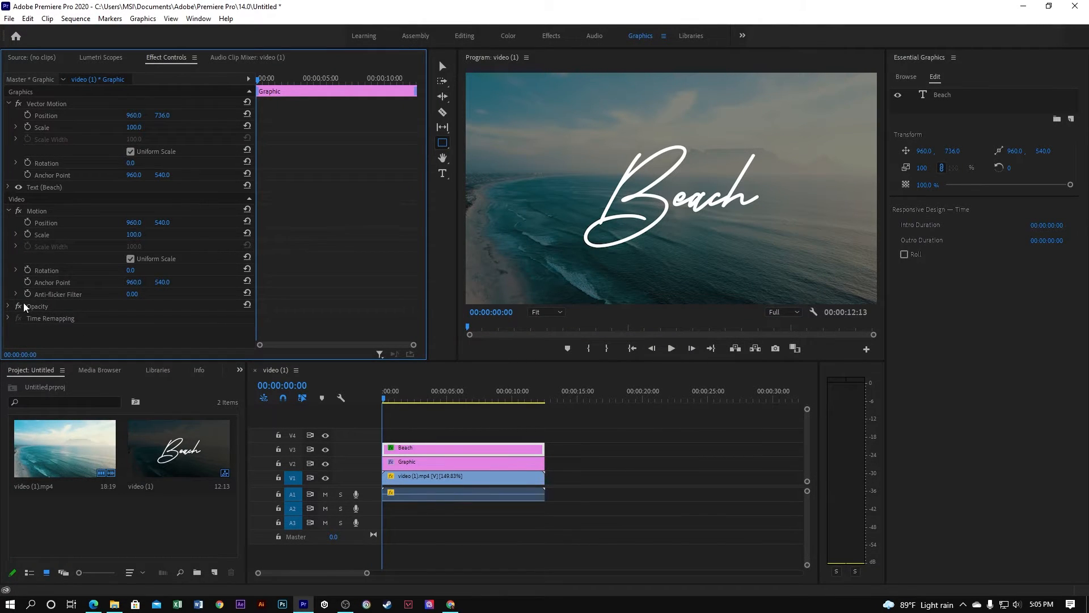
pyautogui.click(9, 307)
pyautogui.scroll(-1, 45, 301)
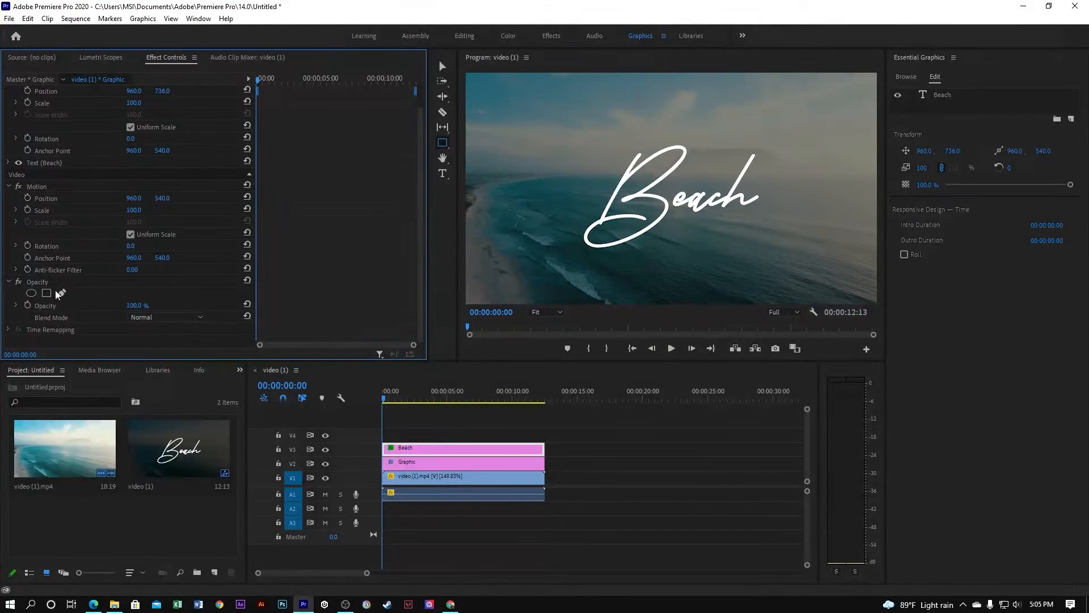
pyautogui.click(28, 306)
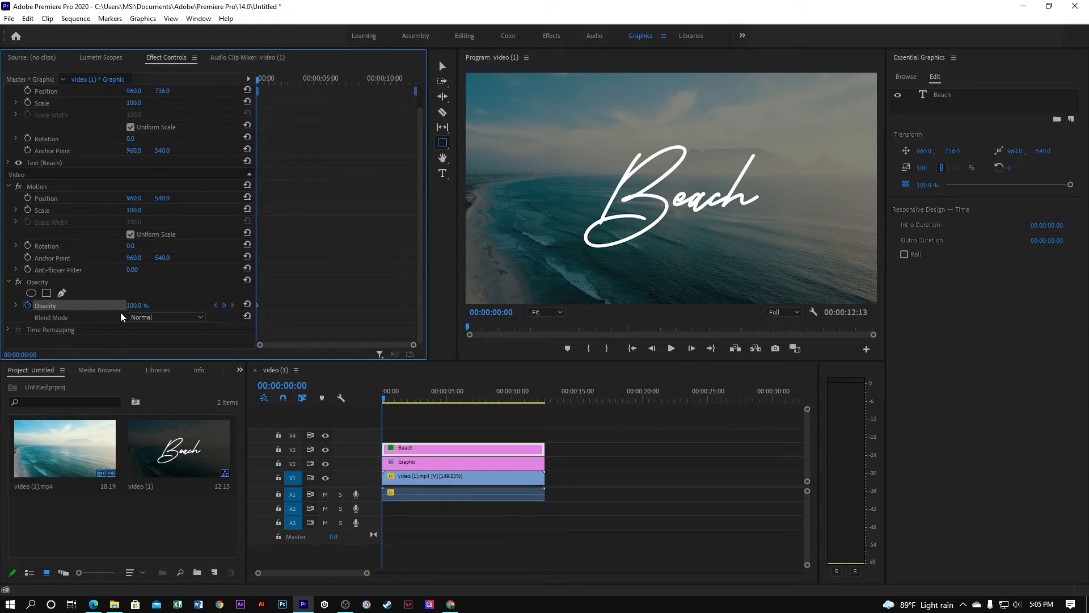
pyautogui.click(141, 307)
pyautogui.write('0')
pyautogui.press('Return')
# - Add a 100% Opacity keyframe to the Beach title at 00:00:01:03 to complete its fade-in
pyautogui.press('space')
pyautogui.press('space')
pyautogui.press('b')
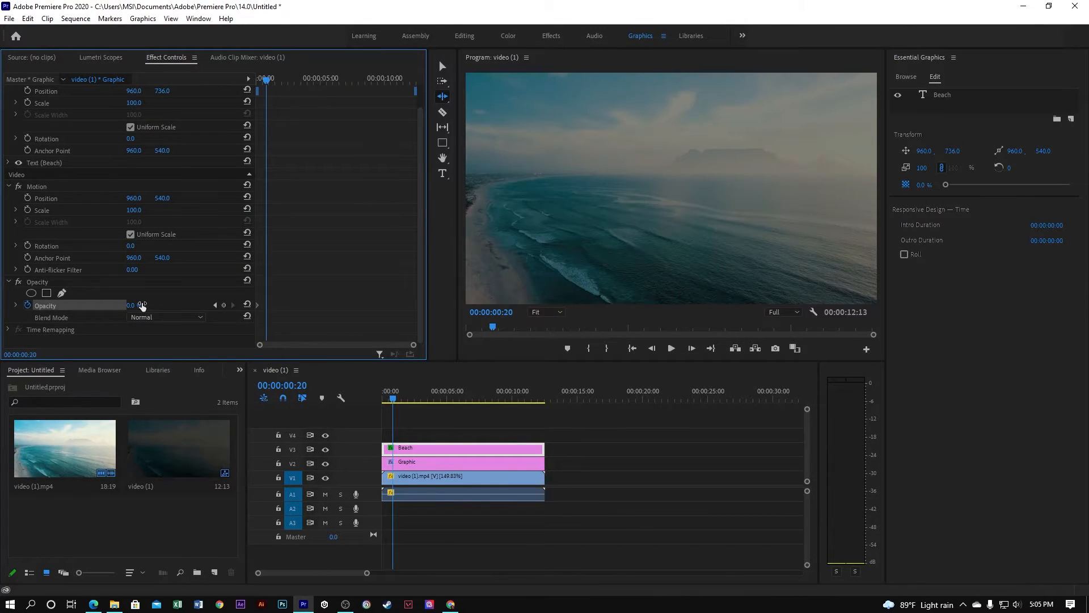
pyautogui.press('space')
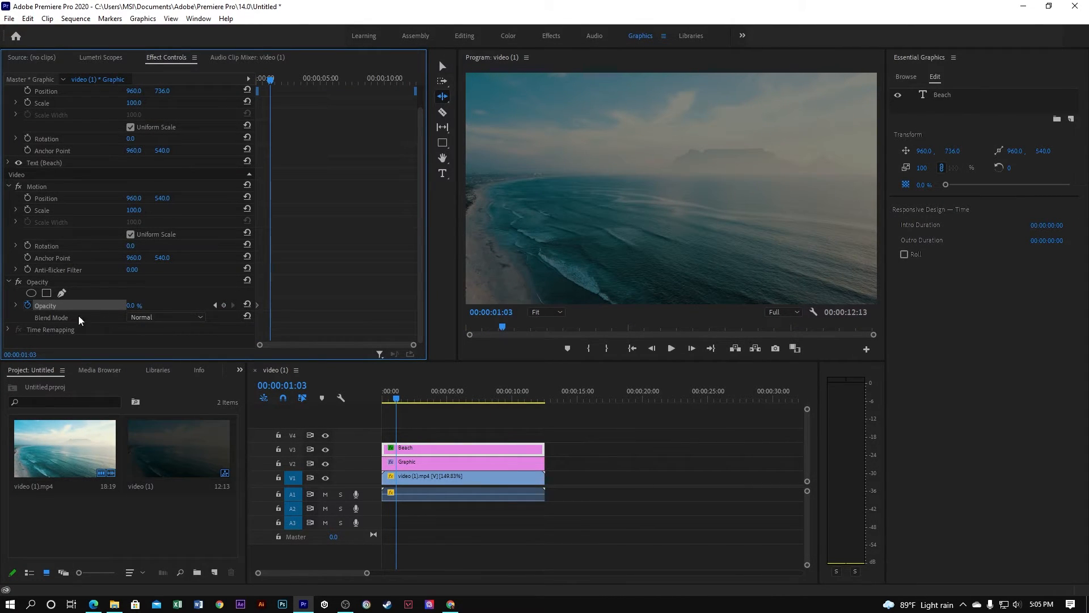
pyautogui.click(134, 306)
pyautogui.press('Return')
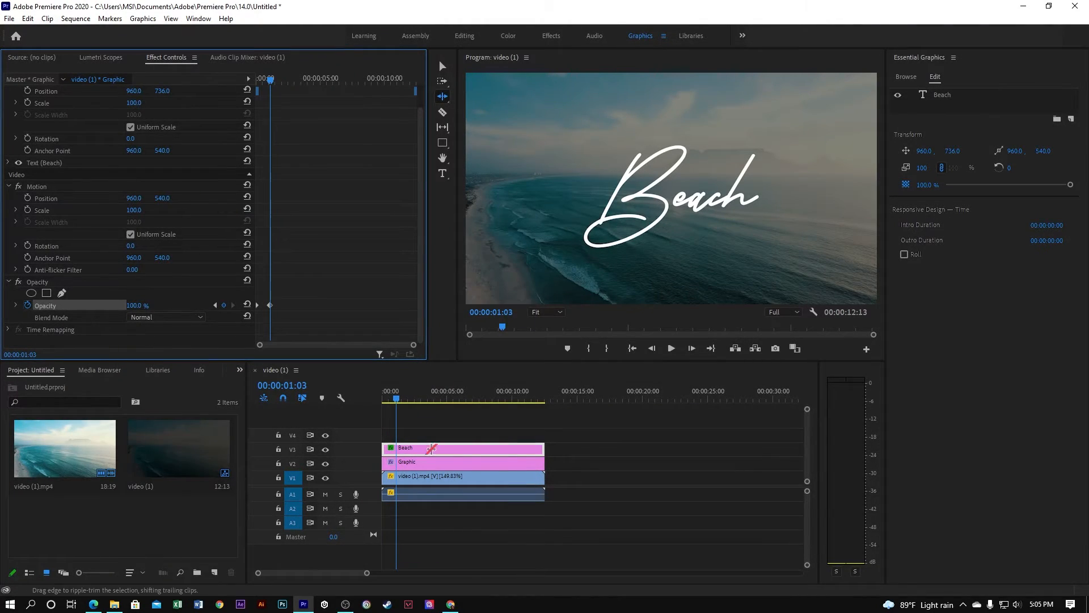
# - Fade out the Beach title with Opacity keyframes of 100% at 00:00:12:03 and 0% at 00:00:12:12
pyautogui.click(535, 400)
pyautogui.moveTo(537, 399); pyautogui.dragTo(544, 399)
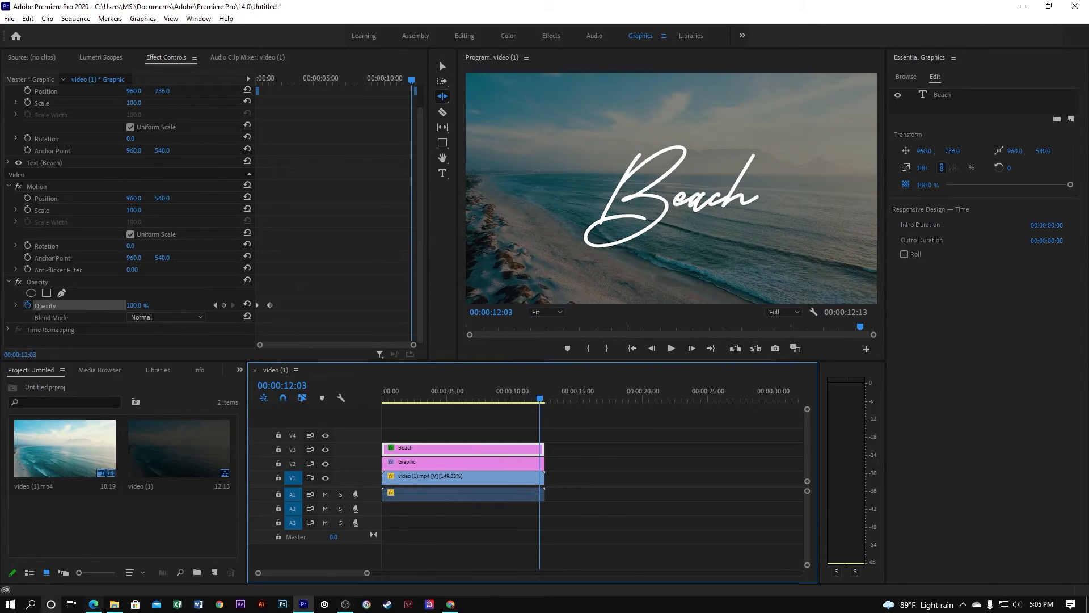
pyautogui.click(224, 305)
pyautogui.press('space')
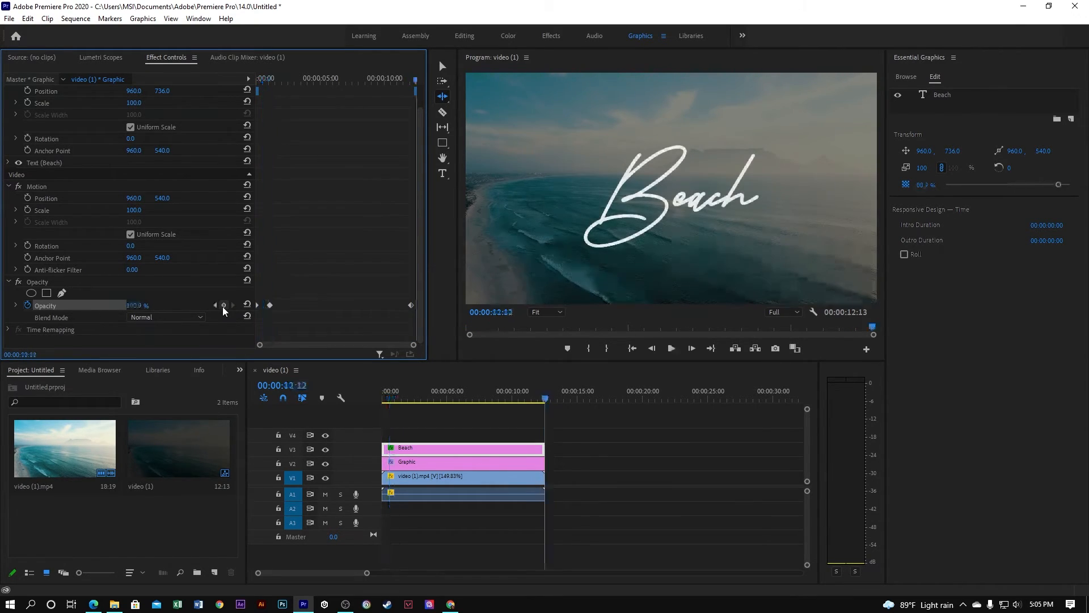
pyautogui.click(143, 306)
pyautogui.write('0')
pyautogui.press('Return')
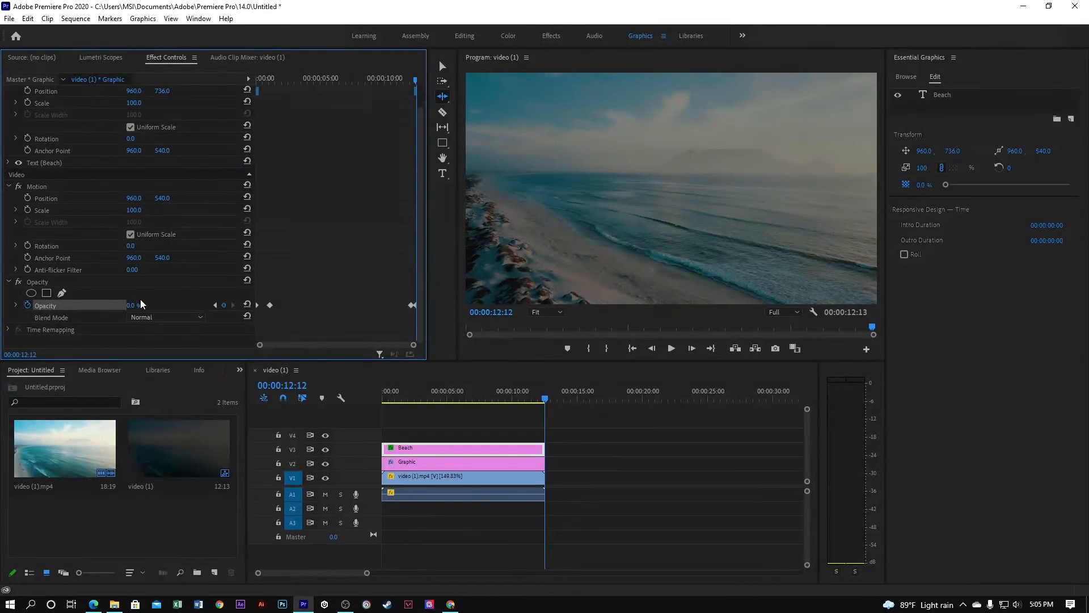
# - Play back the start and end of the sequence to check the title's fade-in and fade-out
pyautogui.click(434, 405)
pyautogui.press('Home')
pyautogui.press('space')
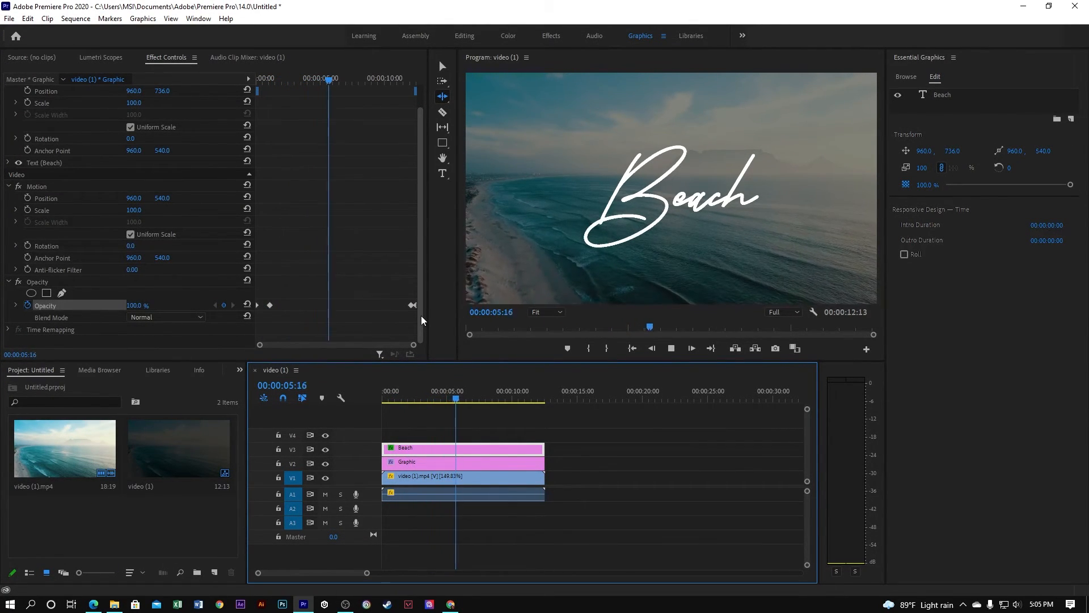
pyautogui.click(535, 400)
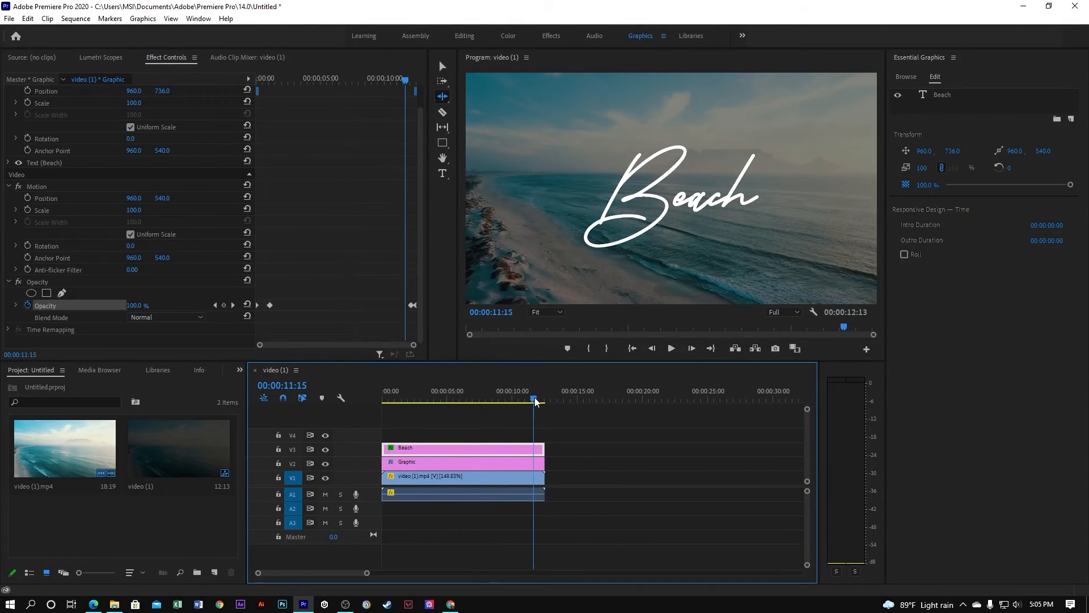
pyautogui.press('space')
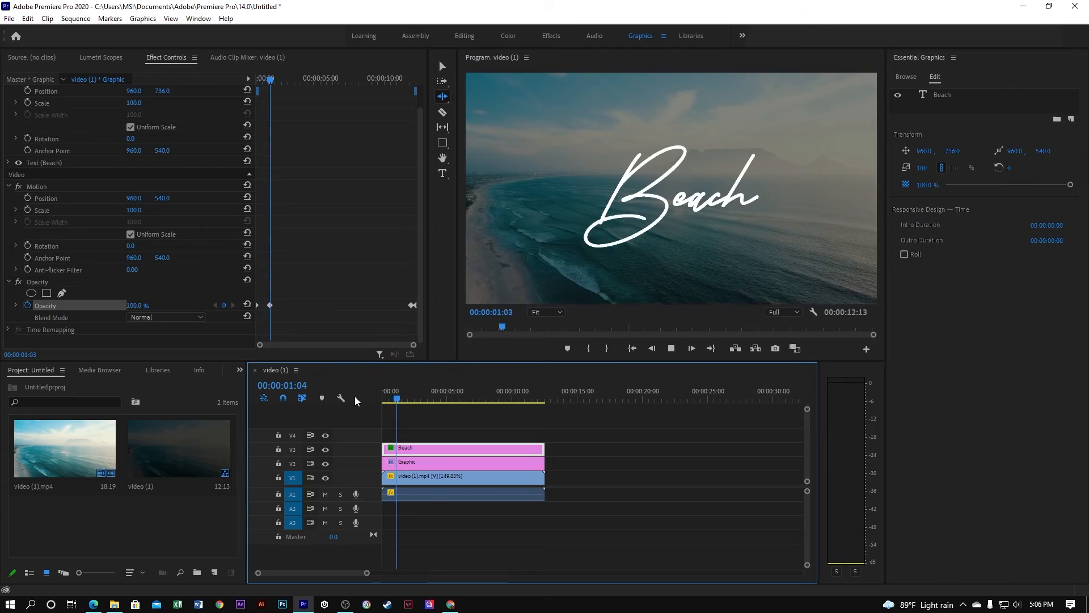
pyautogui.click(536, 395)
pyautogui.press('space')
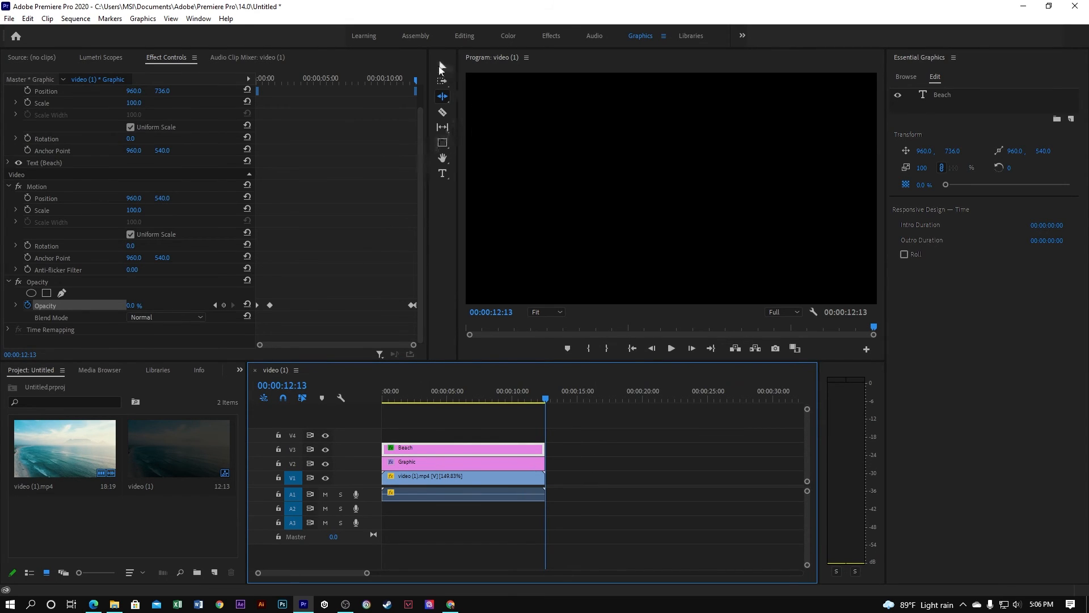
# - Select the title, overlay, video and audio clips together in the timeline with the Selection Tool
pyautogui.click(442, 67)
pyautogui.moveTo(614, 431); pyautogui.dragTo(575, 441)
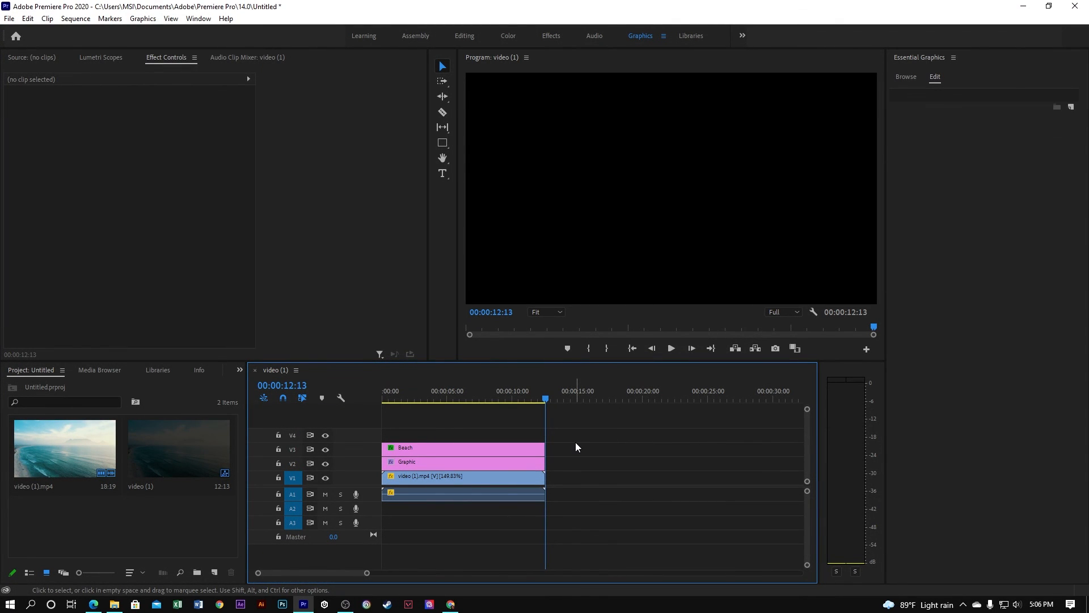
pyautogui.moveTo(574, 441); pyautogui.dragTo(497, 508)
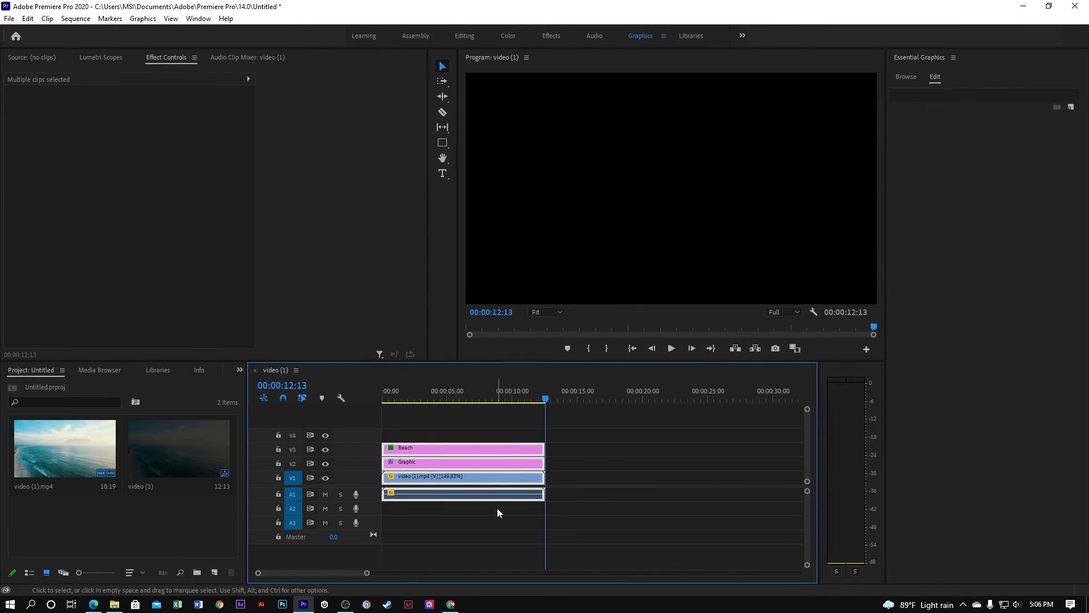